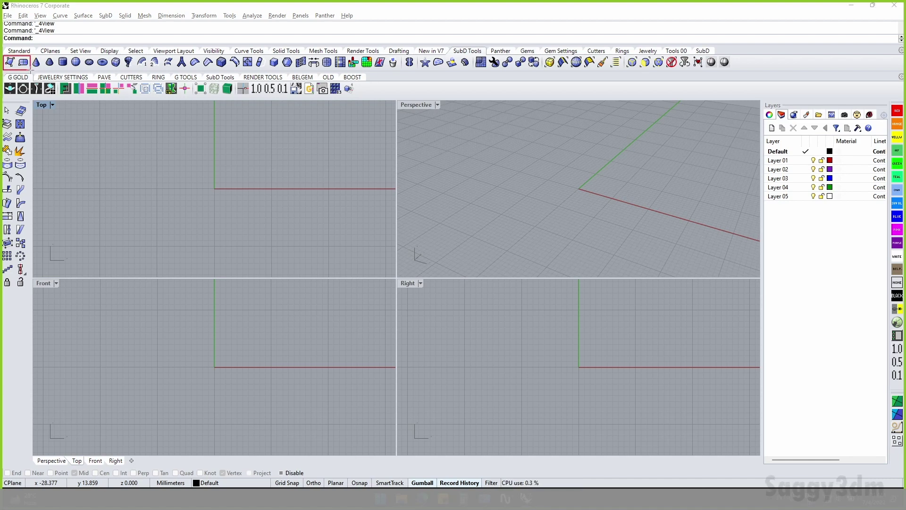
- Reorder the toolset tabs, moving SubD Tools to the end of the row
drag(32, 53, 122, 70)
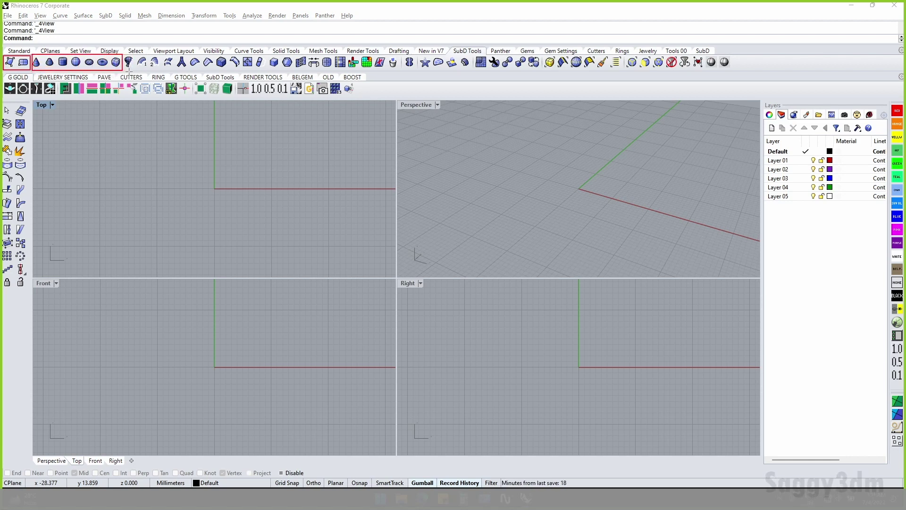
mouse_move(122, 53)
mouse_down()
mouse_move(153, 72)
mouse_move(187, 72)
mouse_up()
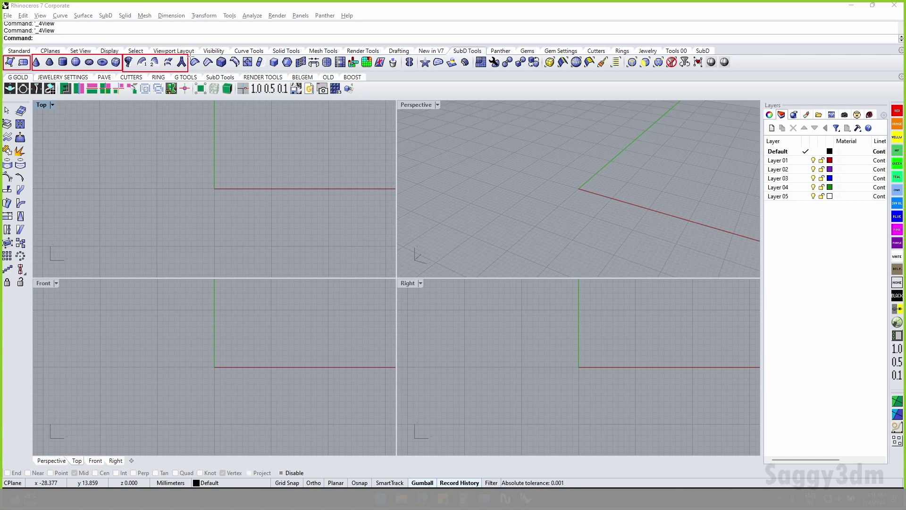
mouse_move(188, 54)
mouse_down()
mouse_move(465, 78)
mouse_move(740, 72)
mouse_move(704, 74)
mouse_up()
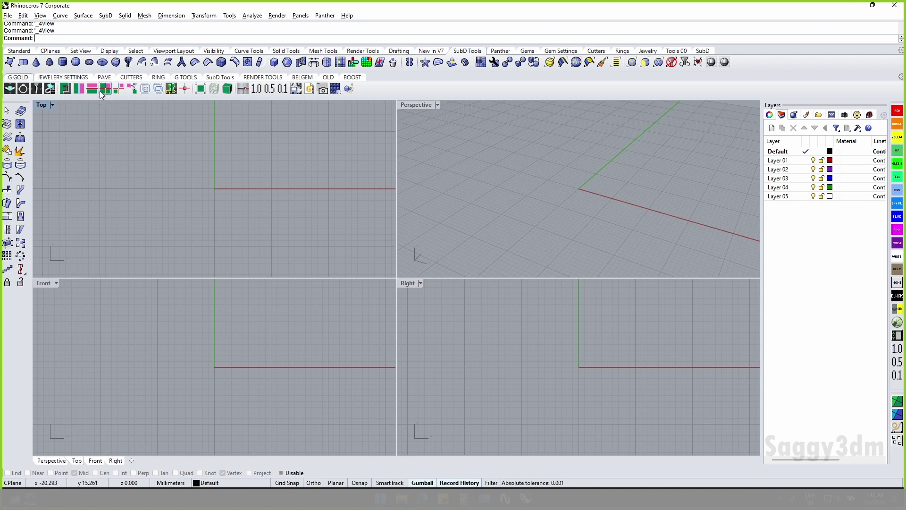
click(19, 51)
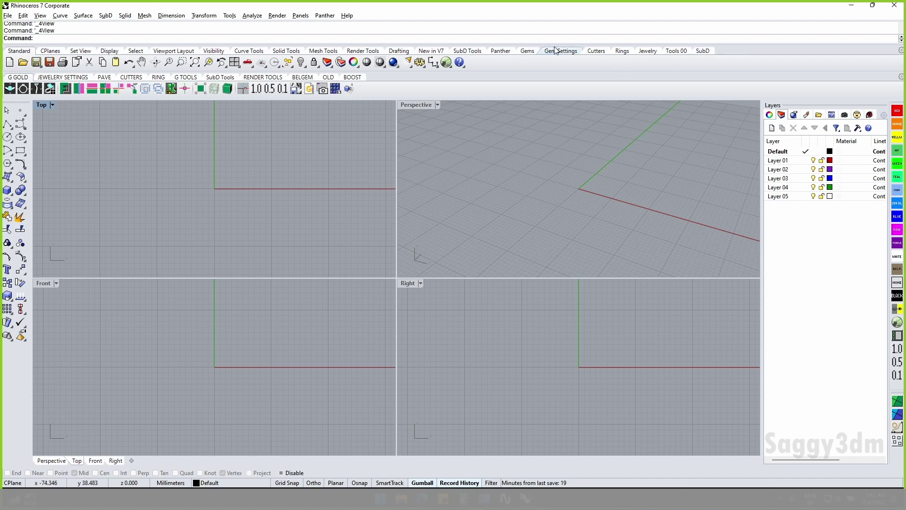
click(469, 51)
drag(469, 51, 706, 62)
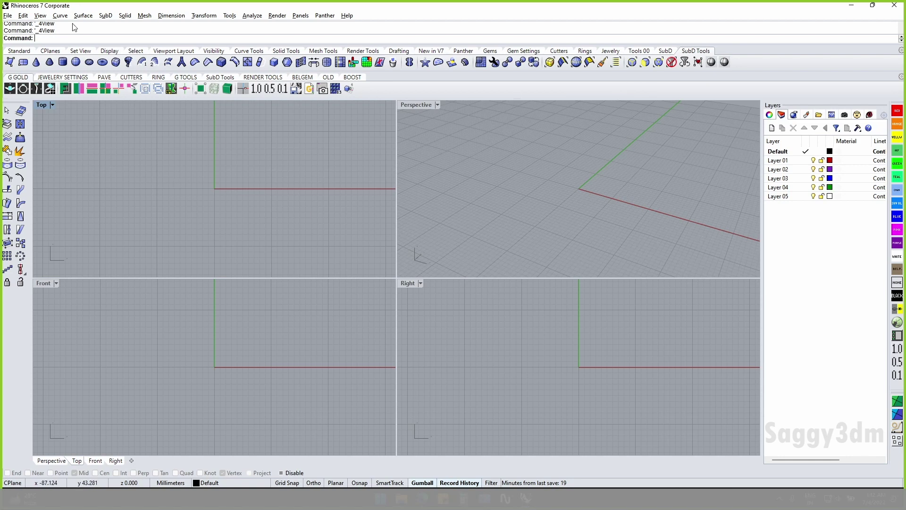
- Back on the Standard toolset, tear off the Solid Creation flyout as a floating palette
click(19, 50)
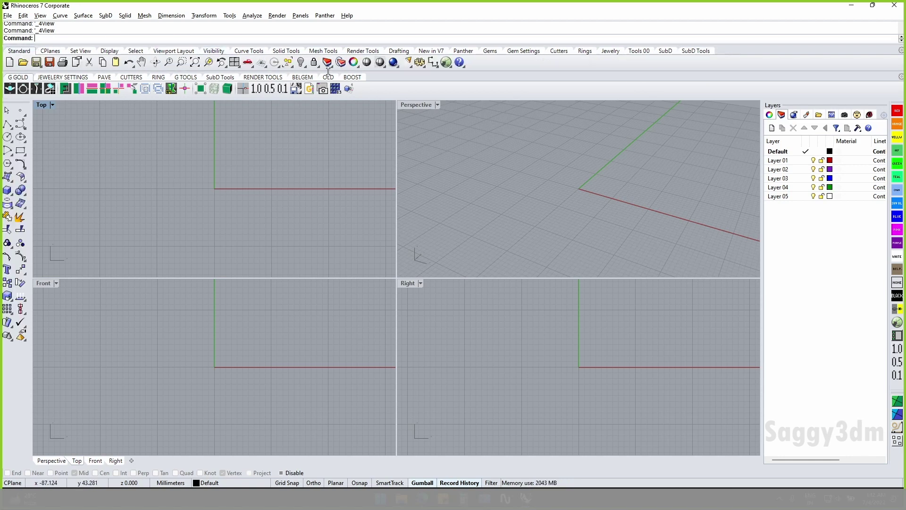
click(696, 51)
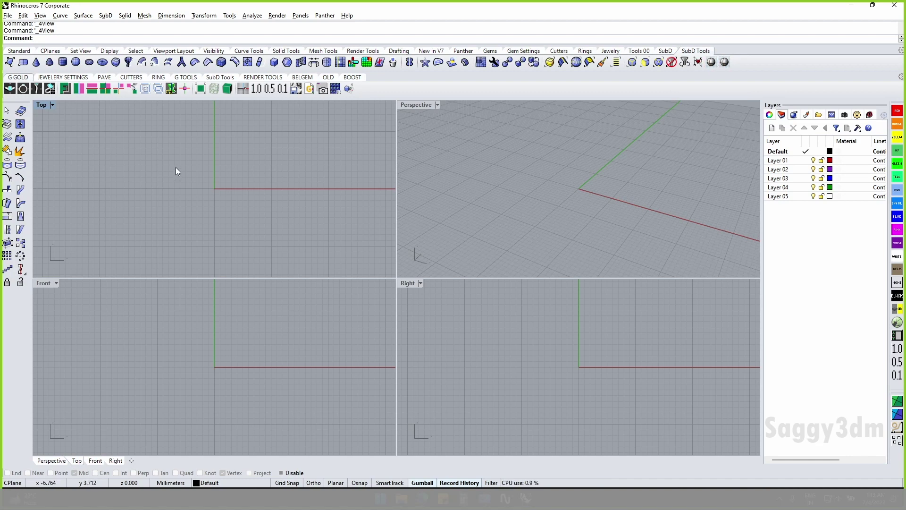
click(18, 51)
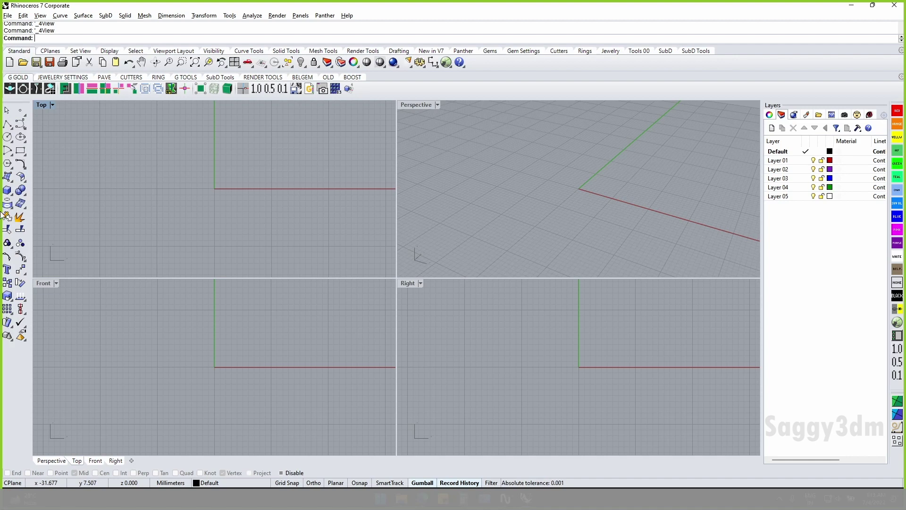
click(9, 194)
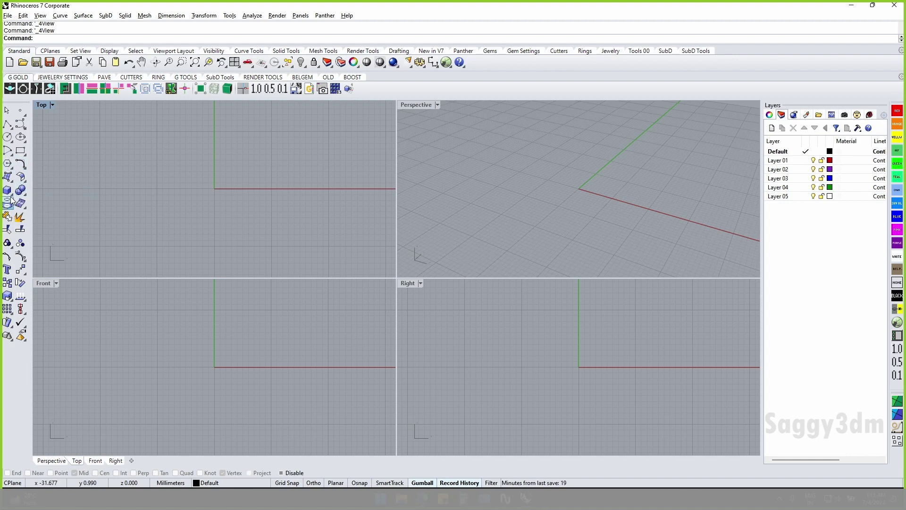
click(13, 201)
drag(45, 191, 528, 204)
- Draw a solid box in the Top and Front views and shade the Perspective view
key(Escape)
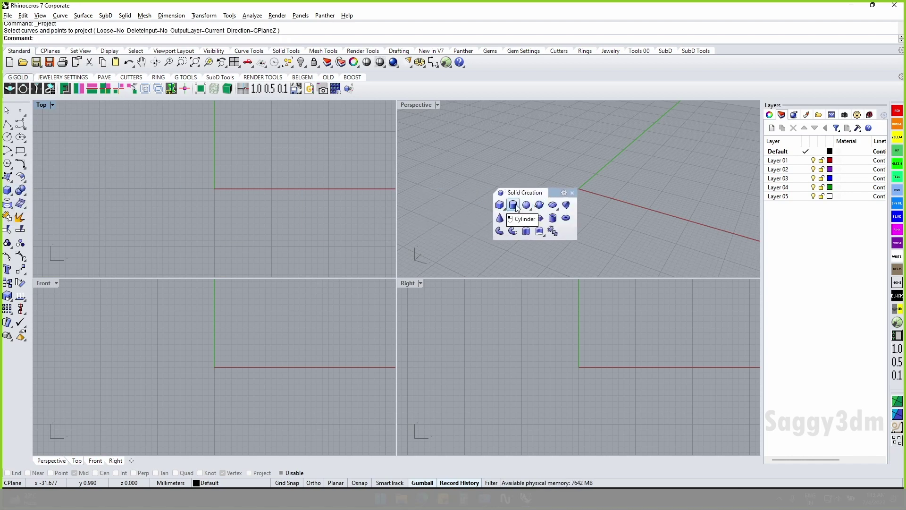
click(500, 204)
click(110, 130)
click(161, 171)
click(136, 330)
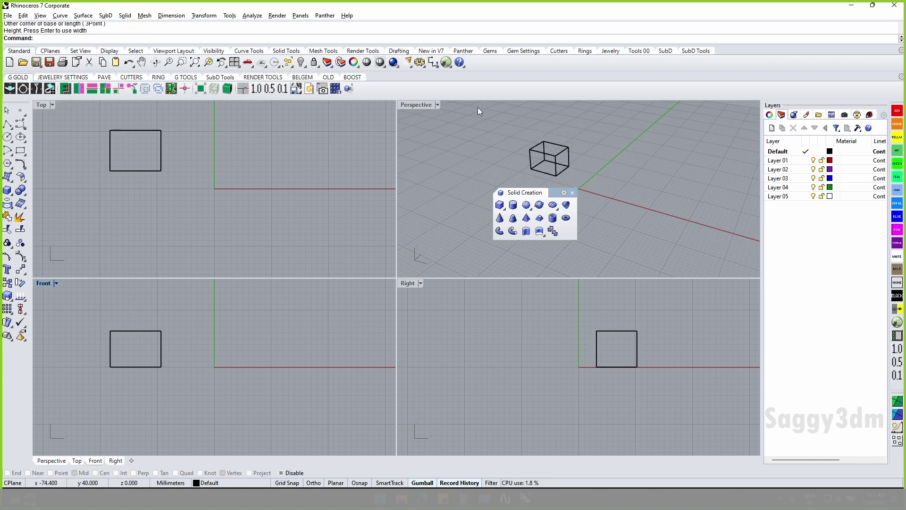
click(438, 104)
click(467, 62)
mouse_move(546, 124)
right_down()
mouse_move(567, 156)
mouse_move(549, 140)
right_up()
- Add a cylinder and a sphere beside the box
click(513, 204)
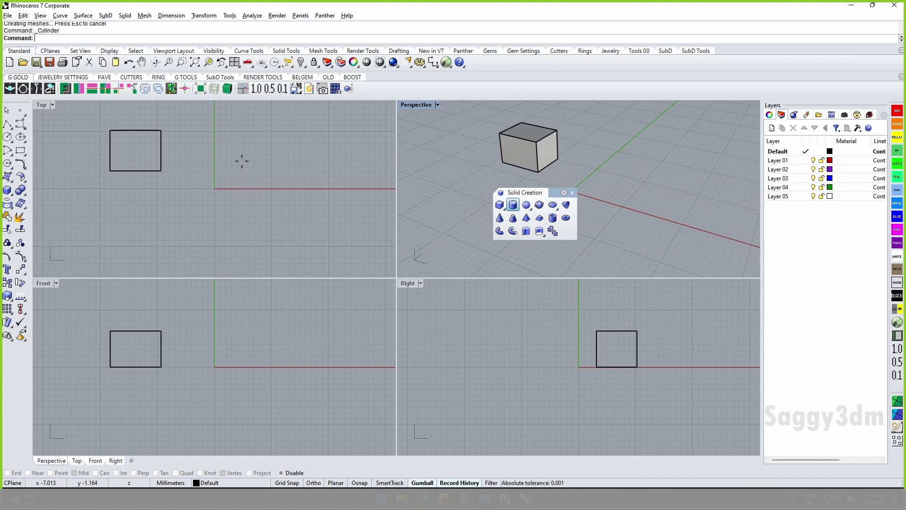
click(208, 148)
click(228, 149)
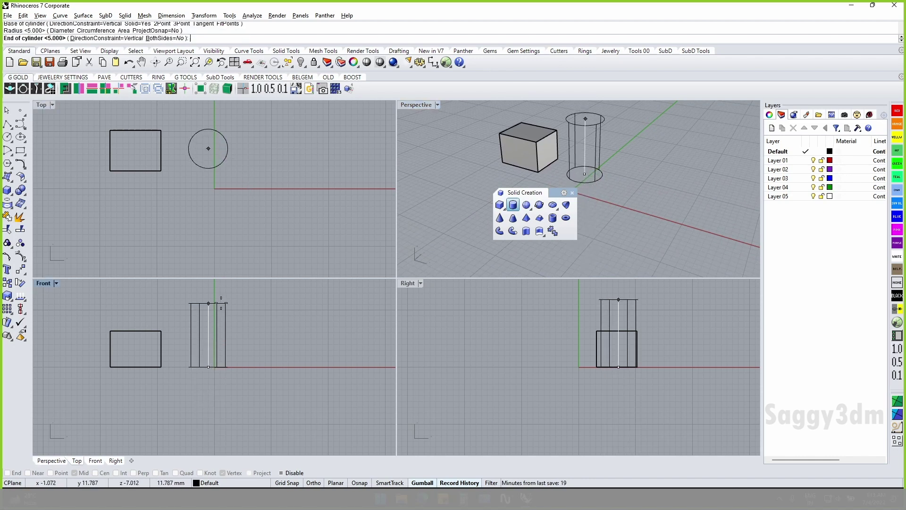
click(220, 331)
click(526, 204)
click(285, 143)
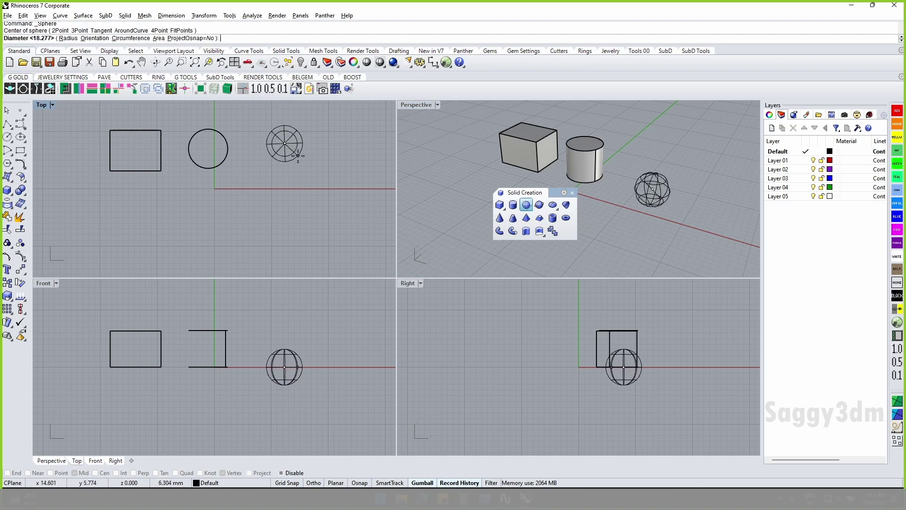
click(297, 155)
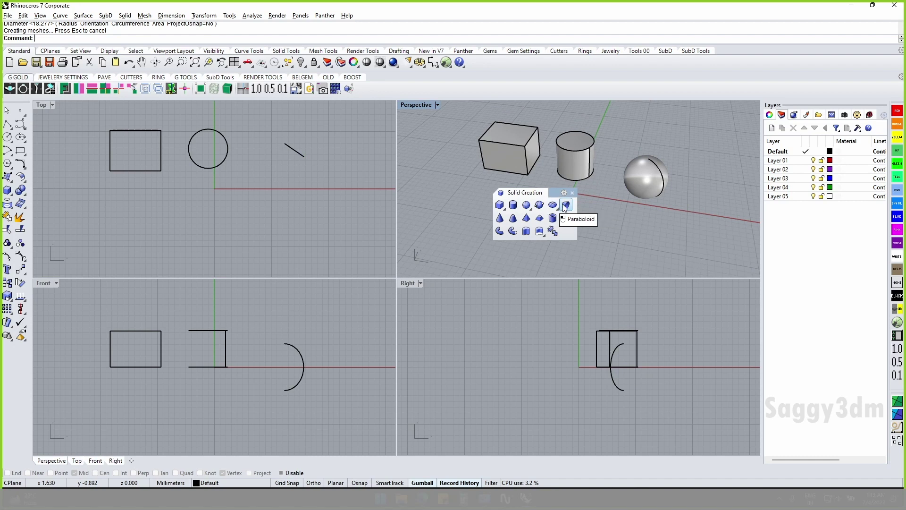
- Add a cone to the right and switch the active view to wireframe
click(501, 219)
right_drag(358, 156, 236, 183)
click(248, 180)
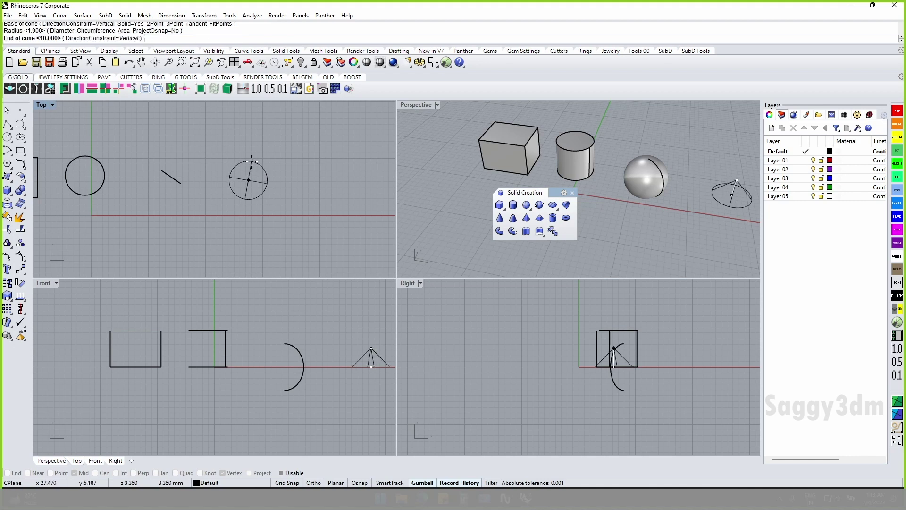
click(353, 309)
click(368, 62)
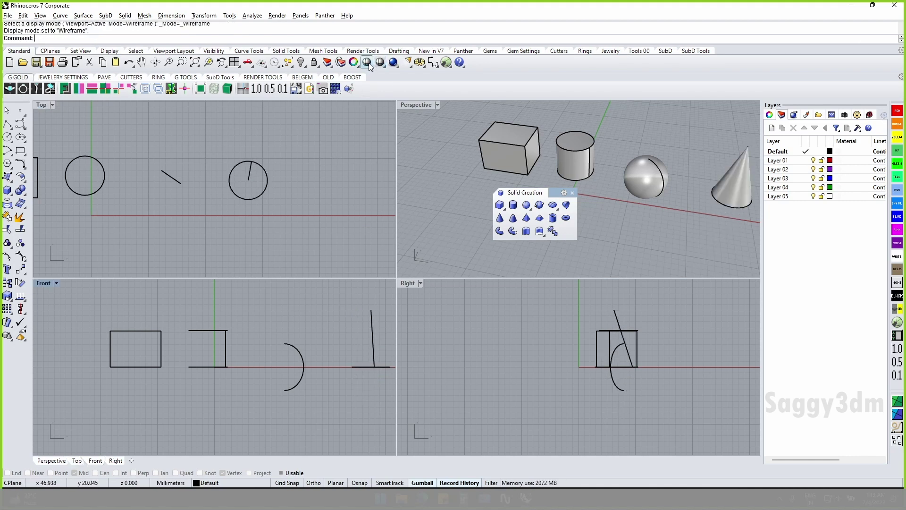
- Return to the SubD toolset and shade the Top, Front and Right views
click(219, 150)
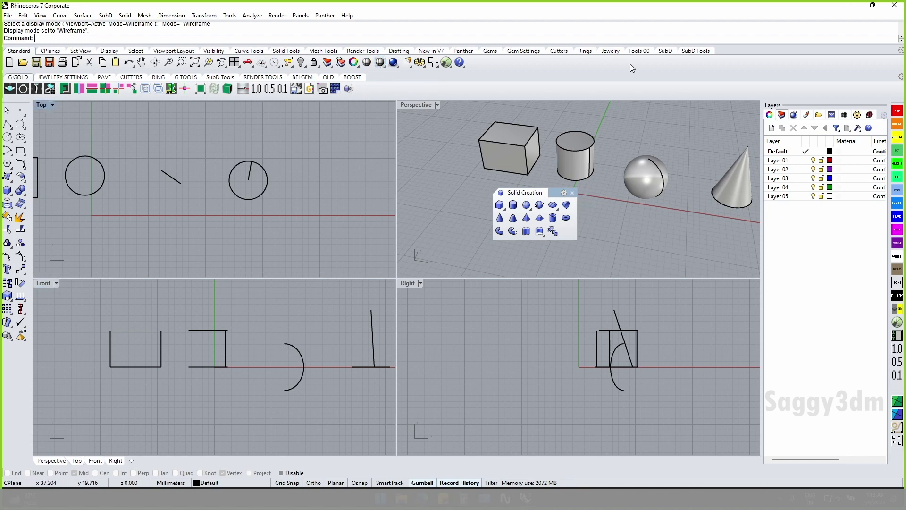
click(695, 50)
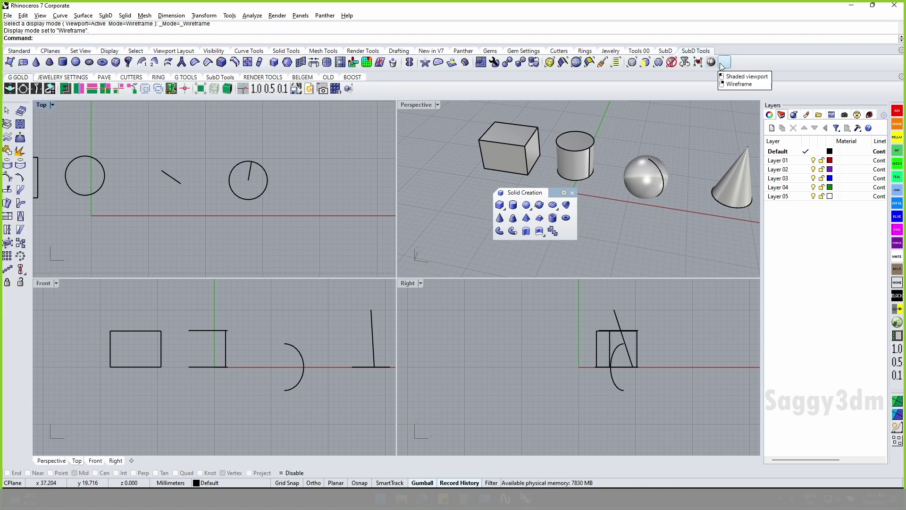
click(233, 163)
key(Escape)
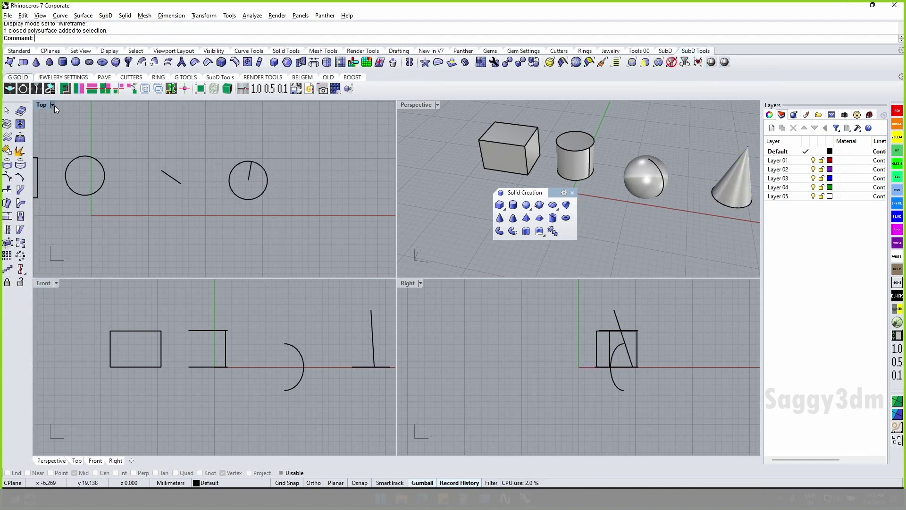
click(53, 105)
click(103, 65)
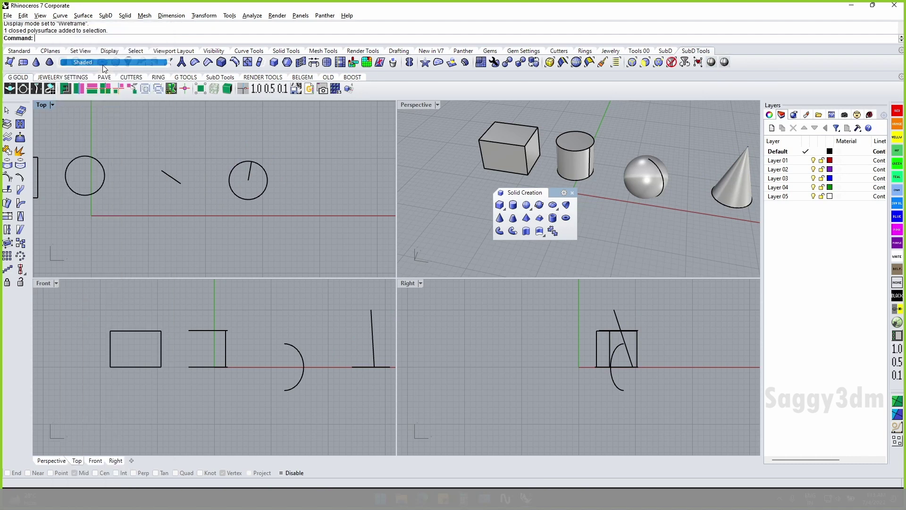
right_click(258, 285)
right_click(462, 320)
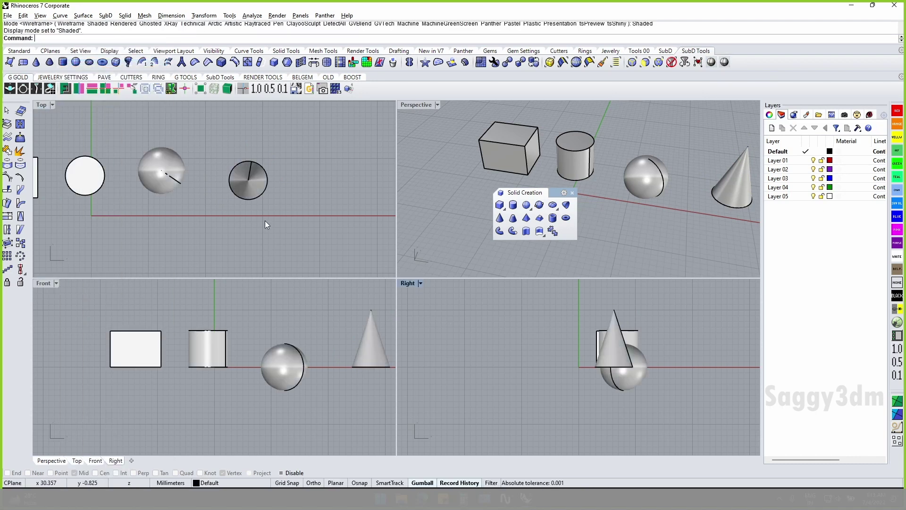
- Maximize the Perspective view and orbit around the four solids
scroll(250, 180, down, 3)
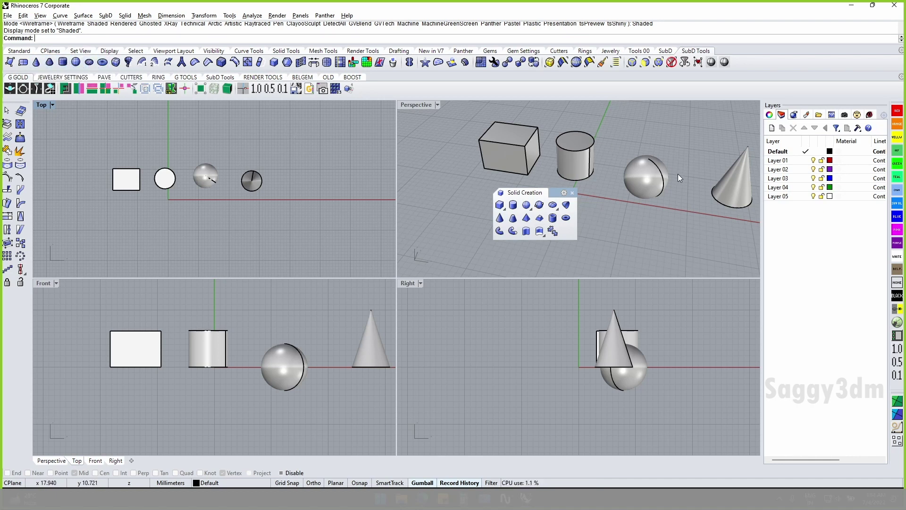
double_click(415, 104)
mouse_move(416, 105)
right_down()
mouse_move(188, 220)
mouse_move(252, 225)
right_up()
- Select the box and show its control points with F10
click(188, 220)
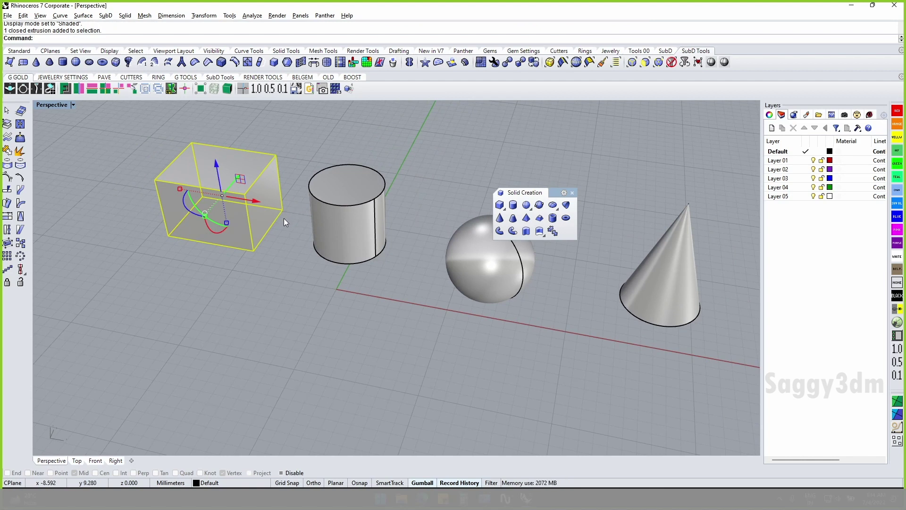
click(354, 220)
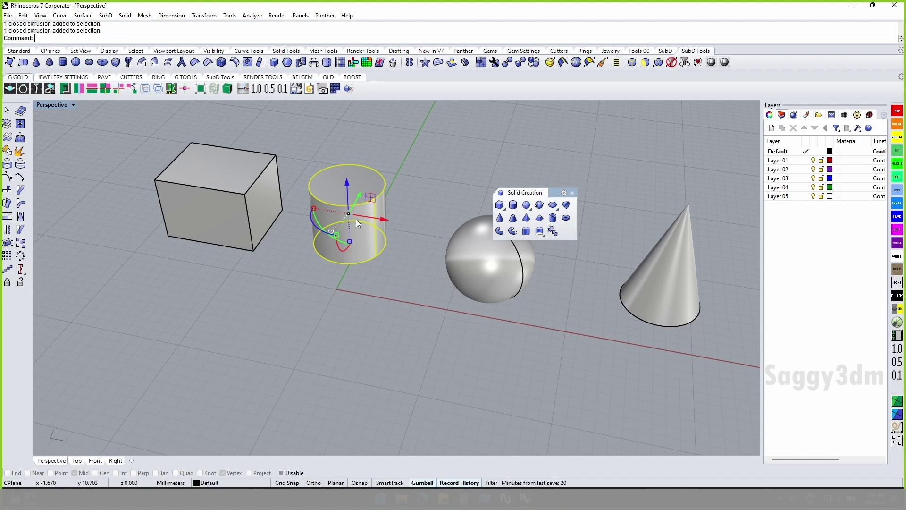
click(255, 226)
key(F10)
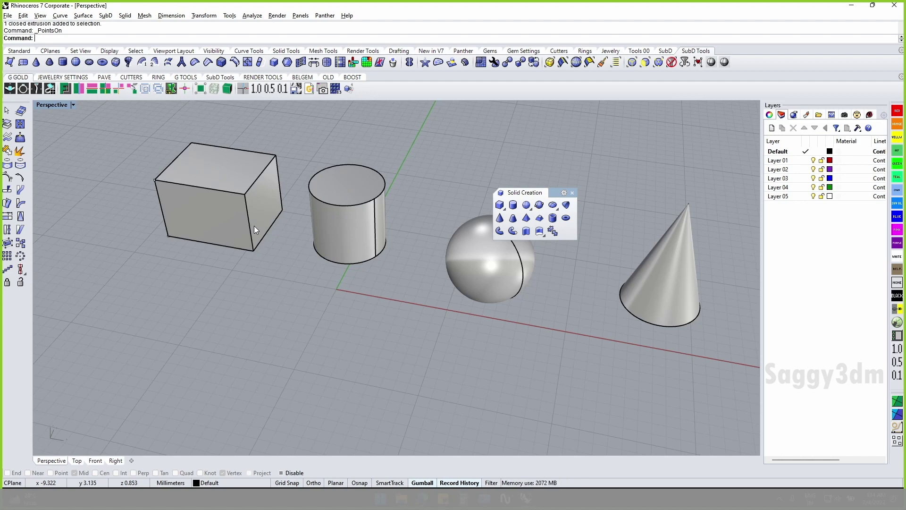
right_drag(153, 236, 333, 227)
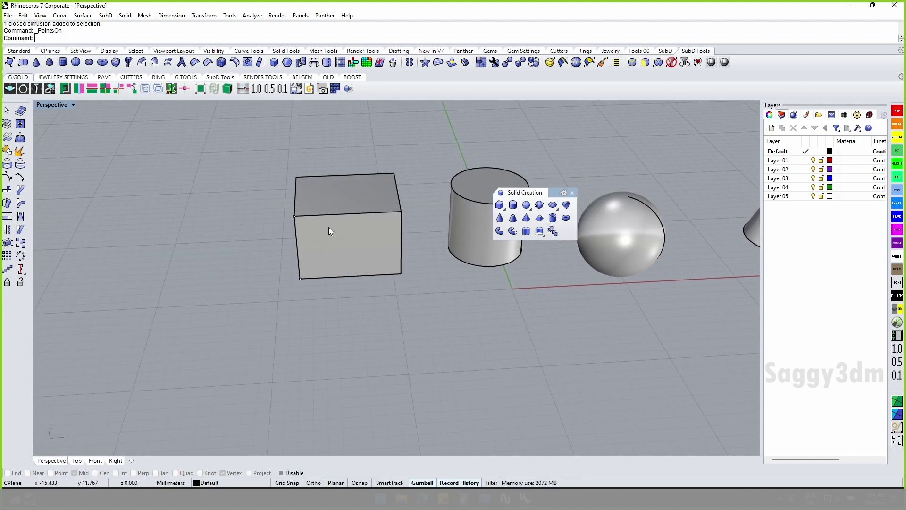
scroll(279, 216, up, 5)
- Drag the box's corner points to stretch and tilt it, then undo the tilt
click(271, 206)
click(236, 305)
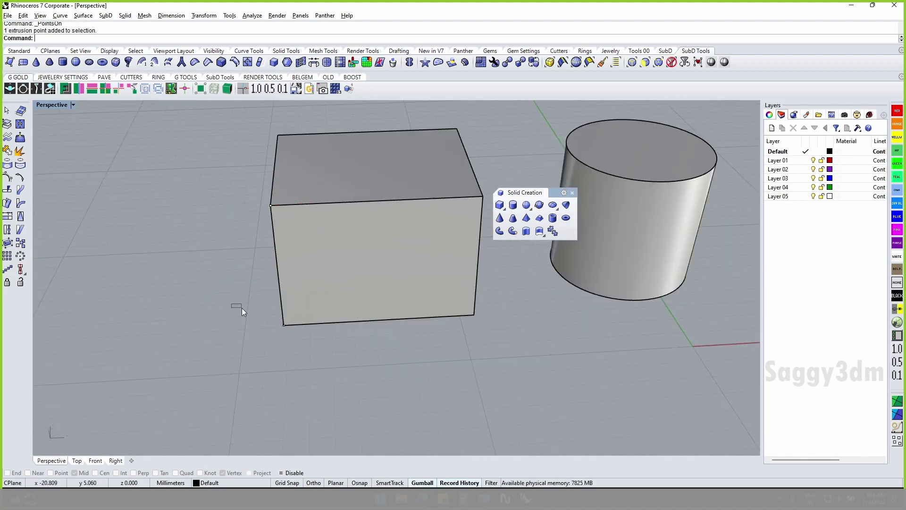
click(284, 324)
right_drag(284, 325, 308, 353)
drag(222, 209, 289, 250)
drag(281, 211, 277, 173)
right_drag(277, 179, 384, 259)
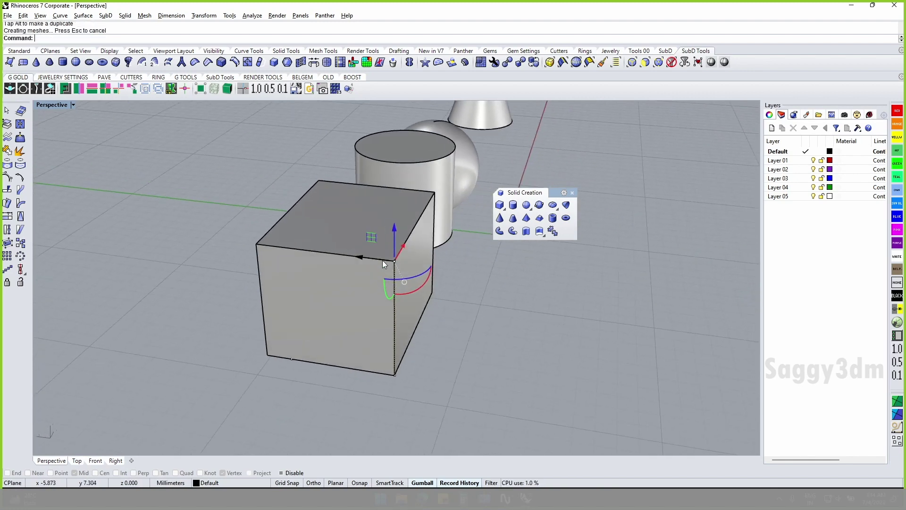
drag(357, 257, 342, 272)
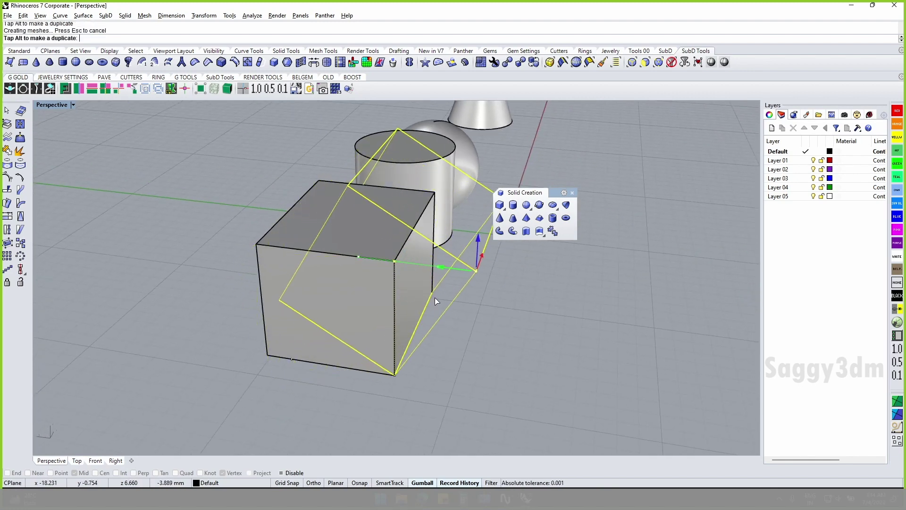
drag(341, 271, 432, 287)
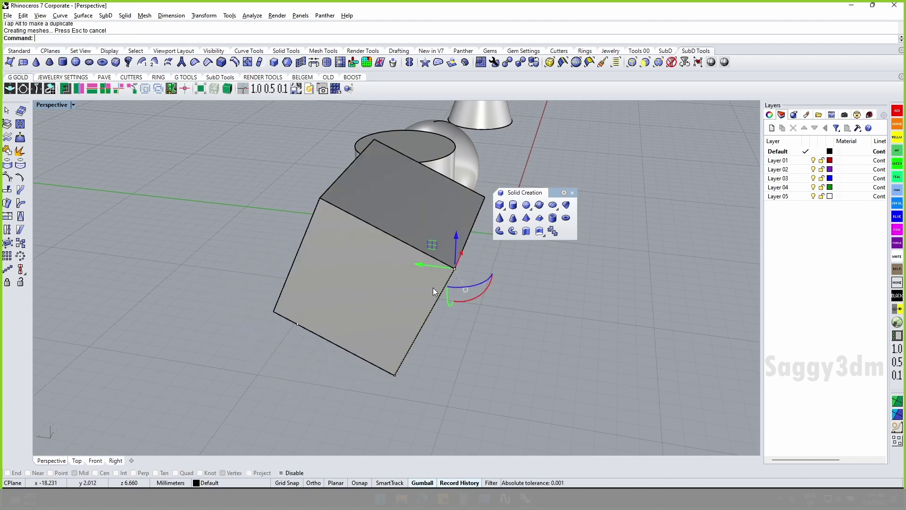
key(ctrl+z)
- Turn on the box's solid control points with SolidPtOn
right_drag(487, 304, 375, 296)
click(369, 287)
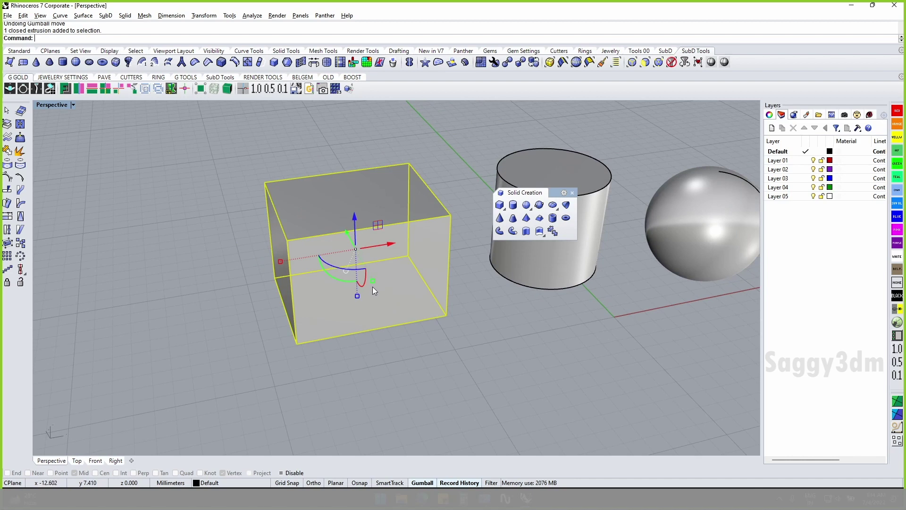
text(Soli)
key(Return)
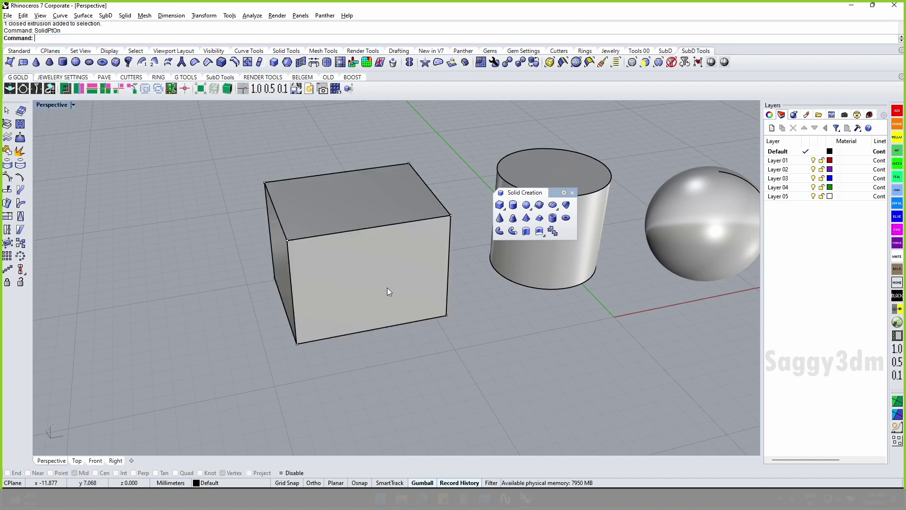
right_drag(271, 192, 240, 197)
drag(240, 198, 245, 158)
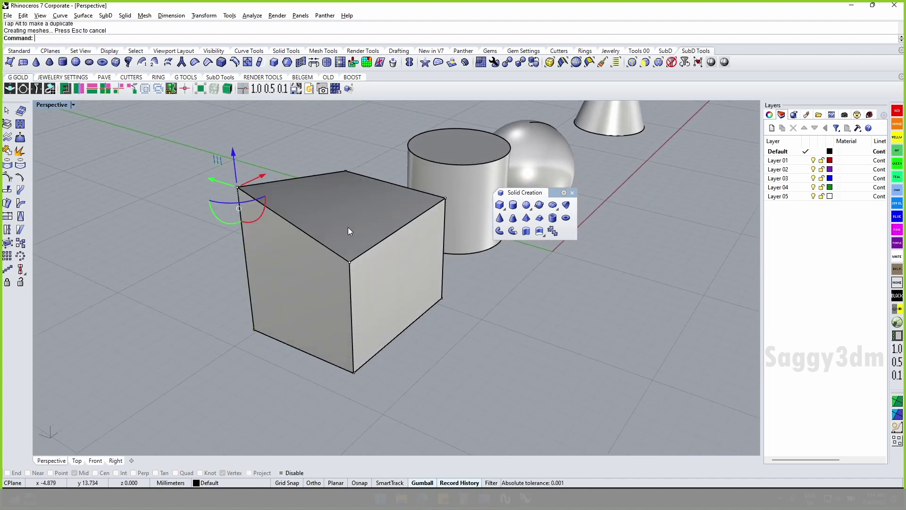
key(ctrl+z)
mouse_move(349, 227)
right_down()
mouse_move(450, 302)
mouse_move(259, 287)
right_up()
click(259, 287)
key(F10)
click(265, 215)
drag(262, 194, 262, 143)
key(ctrl+z)
click(500, 299)
right_drag(499, 298, 416, 322)
key(F10)
click(391, 268)
key(Return)
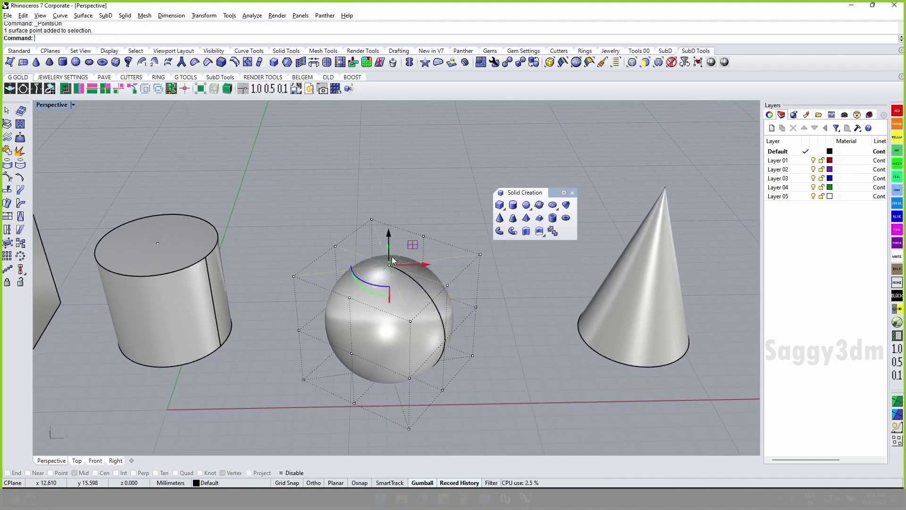
drag(388, 237, 412, 294)
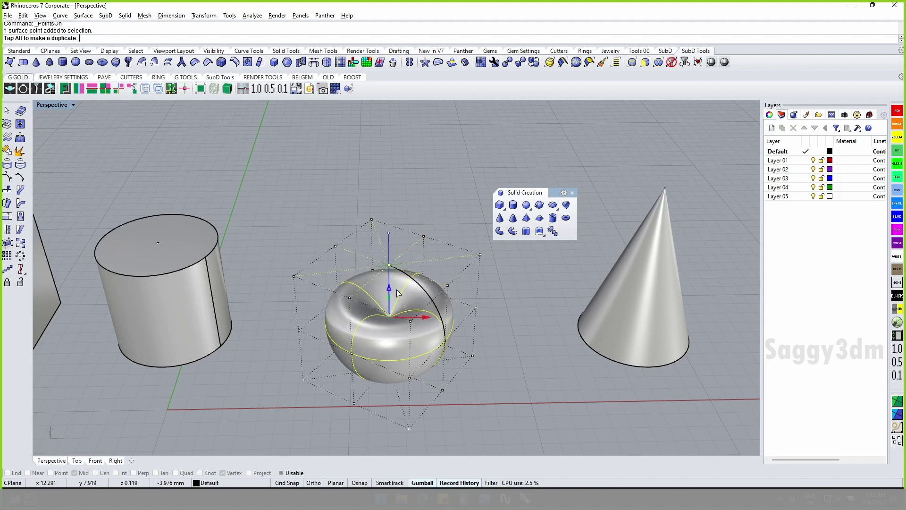
key(ctrl+z)
key(Escape)
shift+right_drag(665, 303, 429, 330)
click(429, 330)
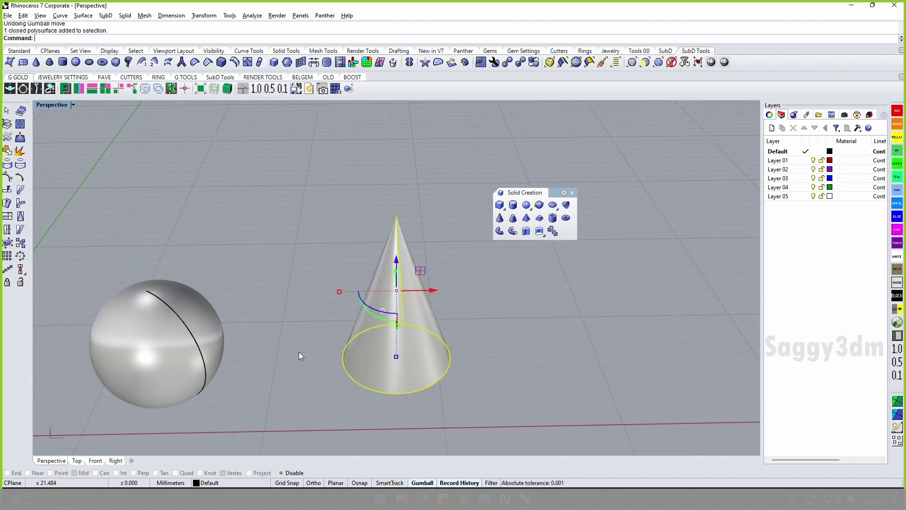
key(F10)
key(Escape)
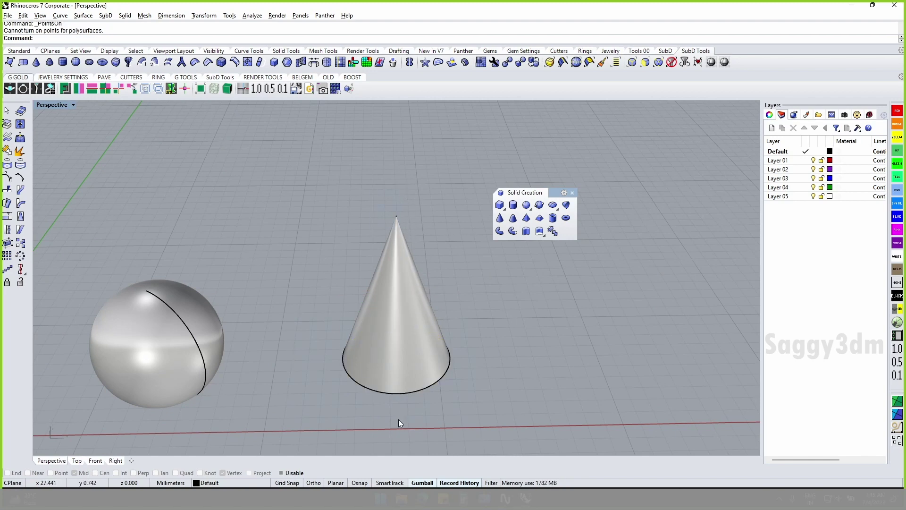
right_drag(398, 423, 409, 378)
click(409, 376)
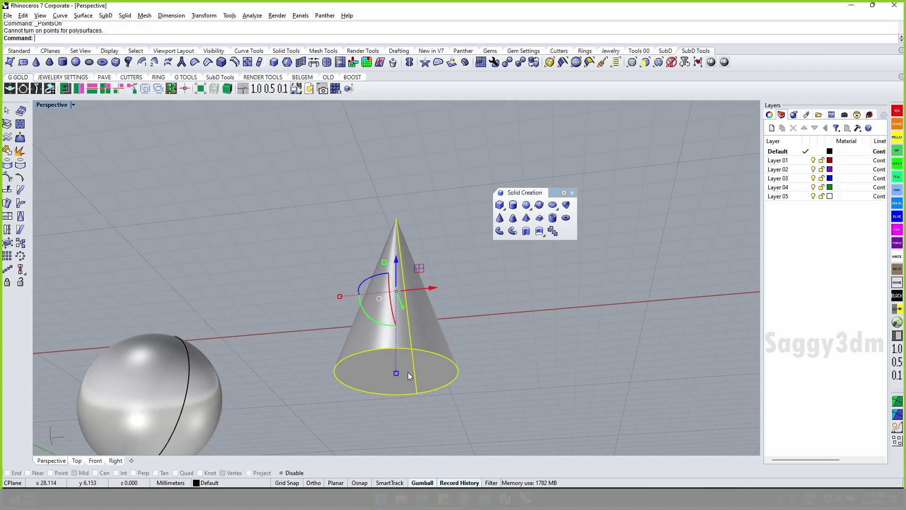
mouse_move(421, 368)
right_down()
mouse_move(425, 321)
mouse_move(457, 292)
right_up()
scroll(425, 321, down, 5)
key(Escape)
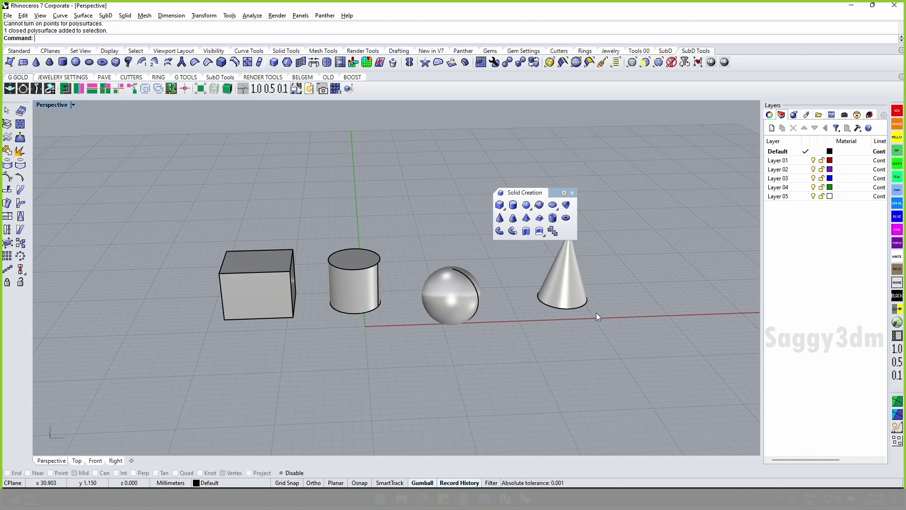
click(573, 192)
scroll(346, 262, down, 4)
scroll(407, 285, up, 1)
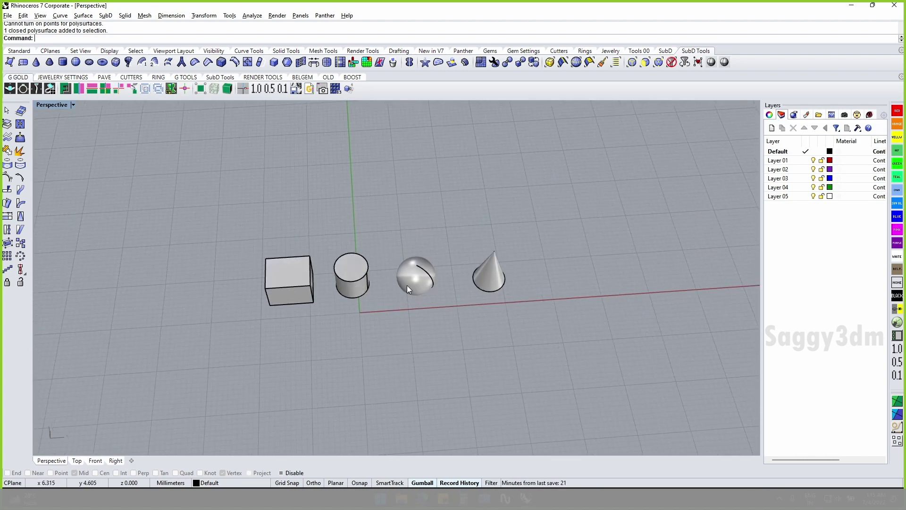
- Delete all four solids and start a SubD cone with its base at 0
drag(289, 324, 145, 329)
key(Delete)
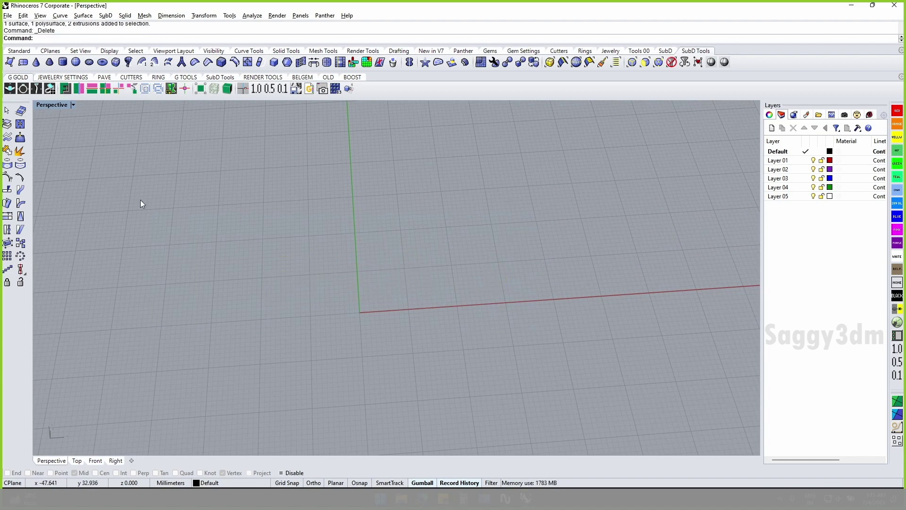
click(36, 62)
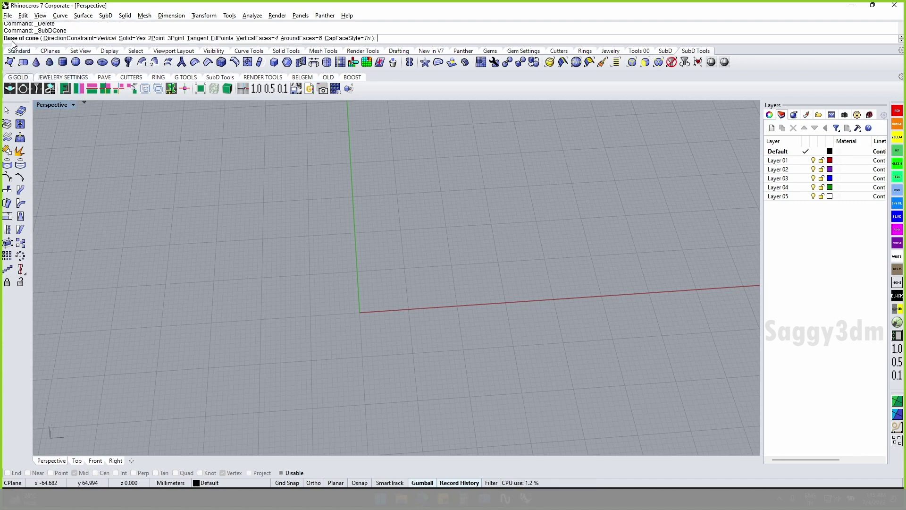
text(0)
key(Return)
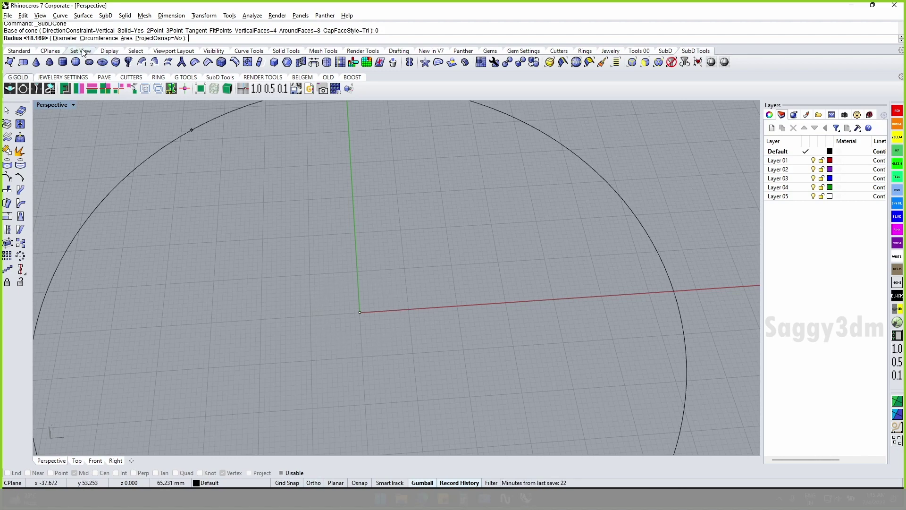
- With Ortho on, set the cone's base radius and height, then inspect and select it
key(F8)
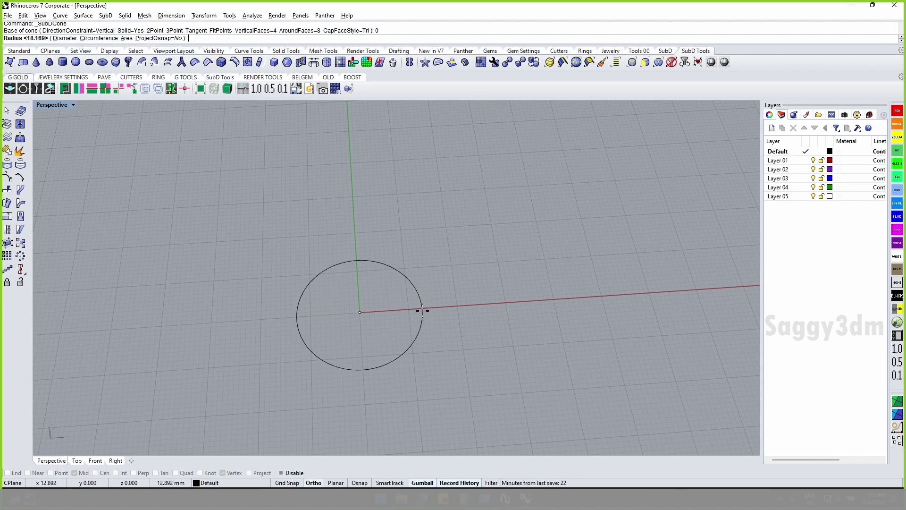
click(404, 313)
right_drag(405, 312, 382, 282)
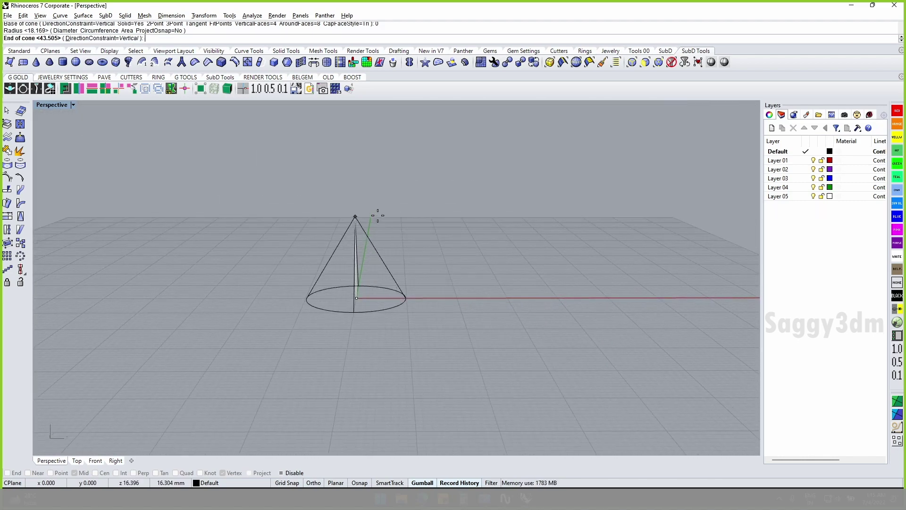
click(378, 201)
right_drag(381, 202, 361, 251)
scroll(361, 251, up, 3)
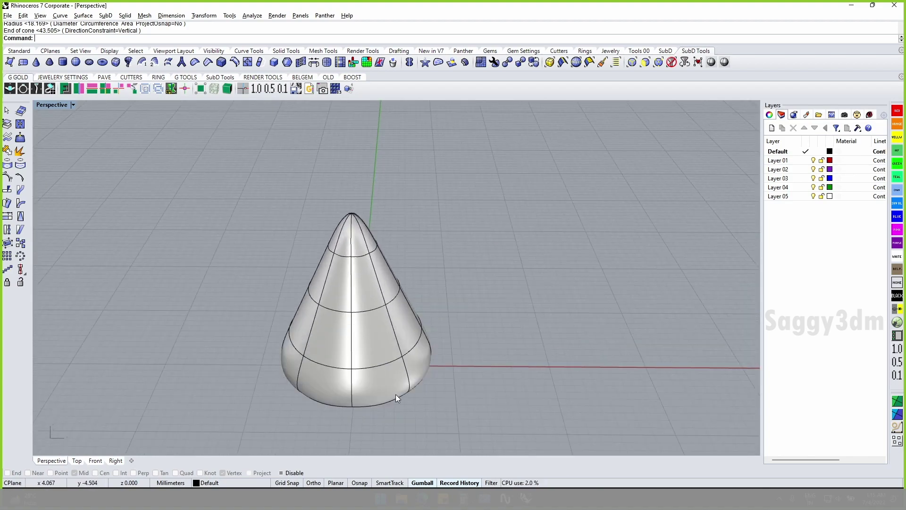
mouse_move(398, 393)
right_down()
mouse_move(353, 366)
mouse_move(424, 250)
mouse_move(342, 303)
right_up()
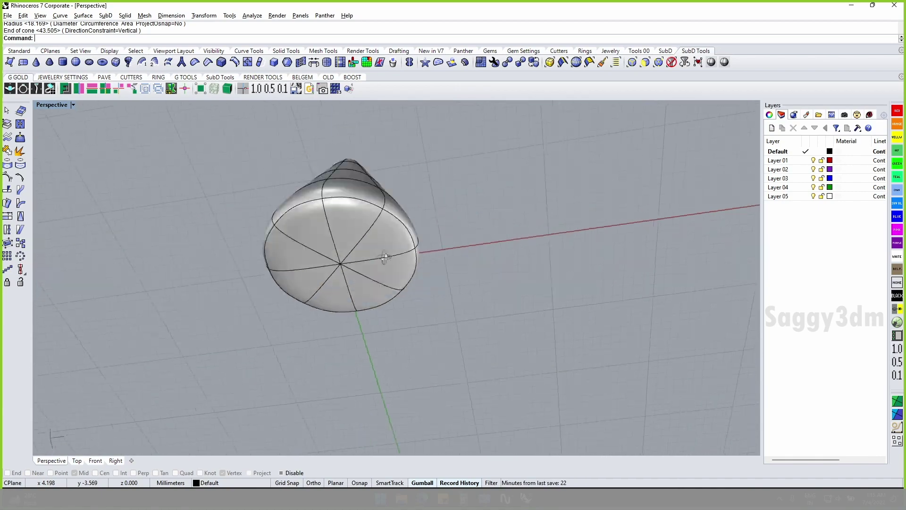
click(350, 299)
key(F10)
right_drag(295, 277, 326, 246)
drag(310, 202, 390, 223)
right_drag(390, 223, 315, 266)
scroll(315, 266, up, 3)
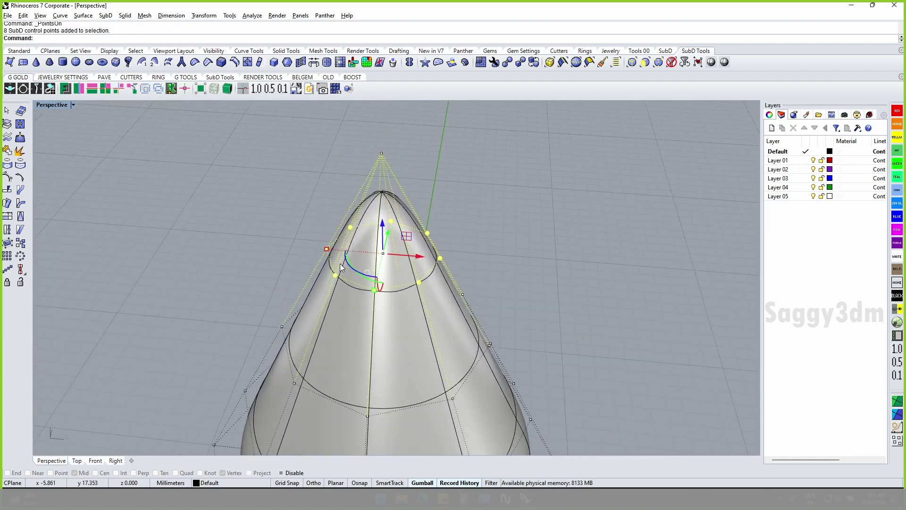
drag(326, 251, 335, 254)
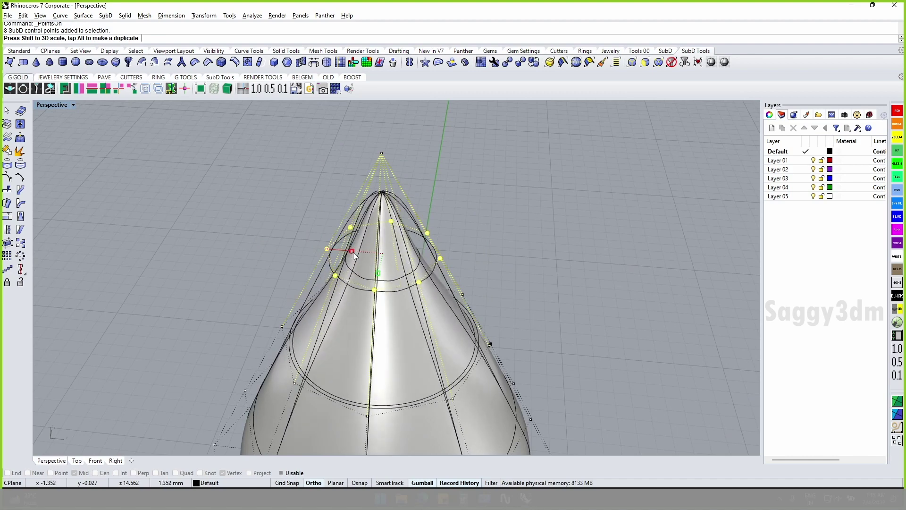
drag(335, 254, 318, 253)
scroll(363, 289, down, 3)
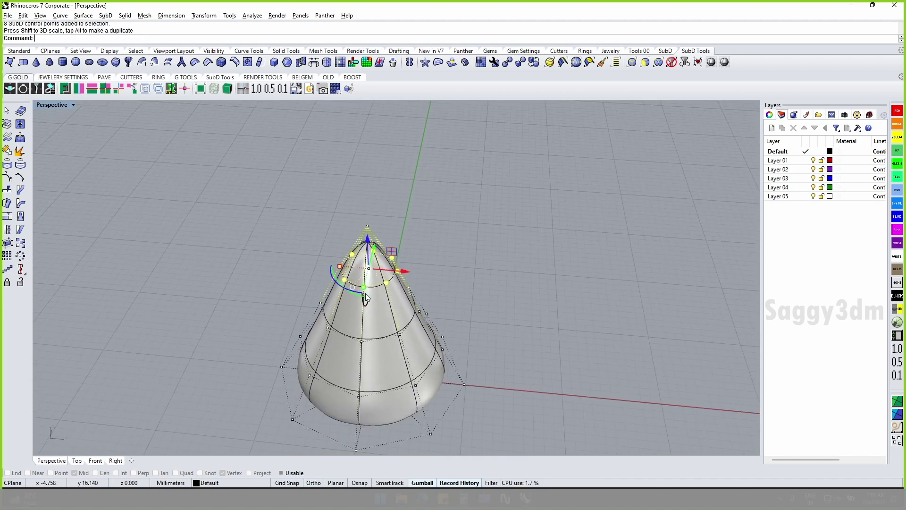
drag(270, 150, 461, 252)
right_drag(462, 252, 370, 242)
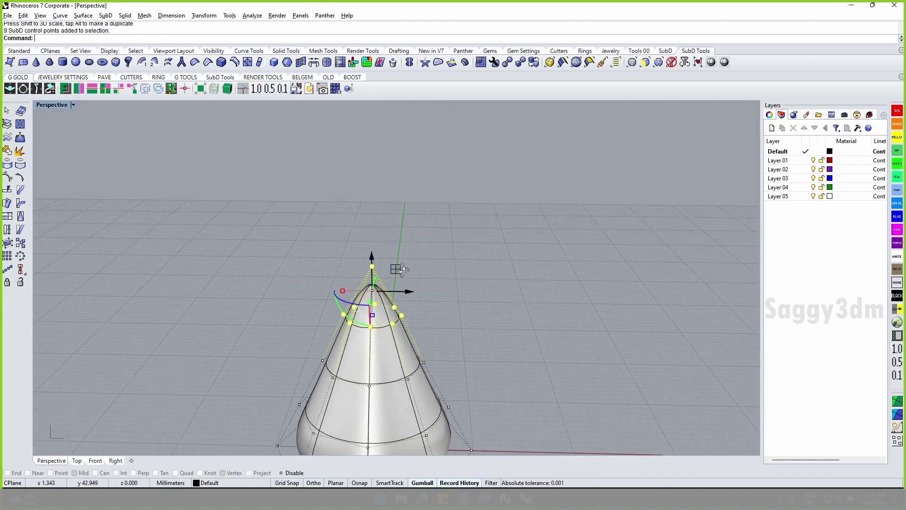
mouse_move(370, 242)
mouse_down()
mouse_move(383, 257)
mouse_move(386, 171)
mouse_move(392, 254)
mouse_up()
right_drag(460, 313, 292, 201)
drag(293, 200, 483, 232)
right_drag(483, 233, 389, 224)
mouse_move(397, 219)
mouse_down()
mouse_move(401, 211)
mouse_move(399, 221)
mouse_up()
right_drag(342, 260, 338, 297)
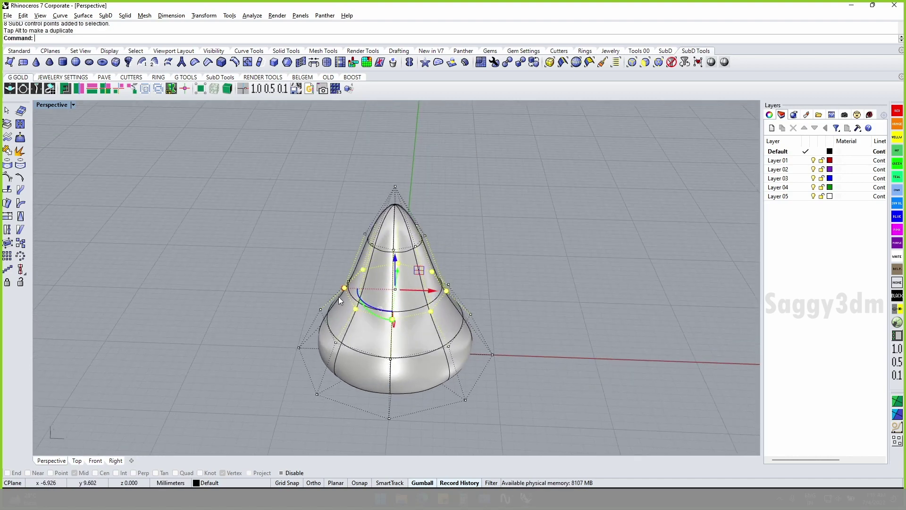
drag(341, 290, 354, 295)
key(ctrl+z)
right_drag(354, 295, 469, 276)
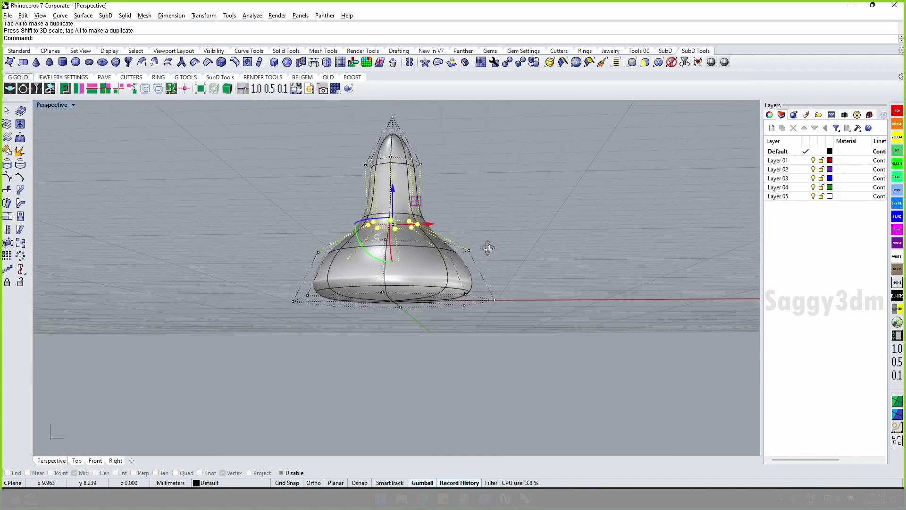
key(ctrl+z)
key(Escape)
mouse_move(478, 245)
right_down()
mouse_move(371, 279)
mouse_move(439, 276)
mouse_move(287, 265)
mouse_move(414, 286)
right_up()
click(395, 312)
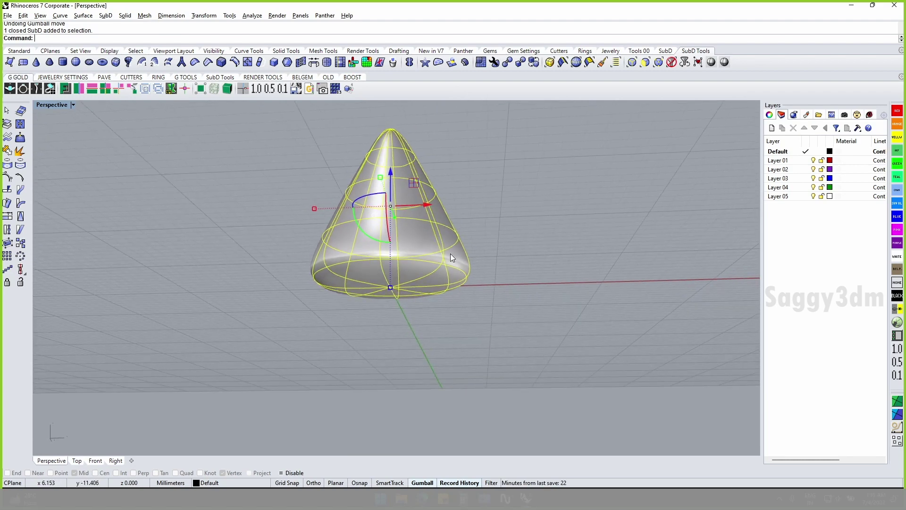
key(Escape)
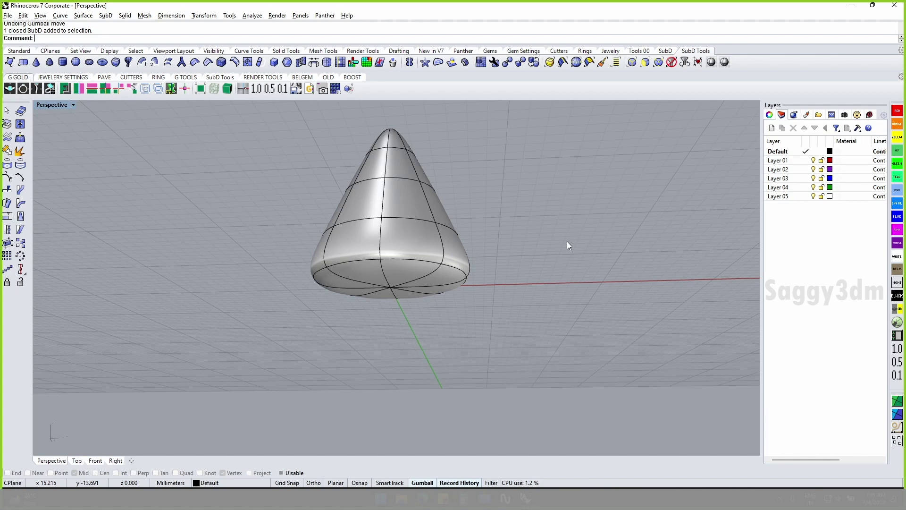
mouse_move(607, 287)
right_down()
mouse_move(378, 302)
mouse_move(389, 289)
mouse_move(390, 256)
right_up()
click(376, 305)
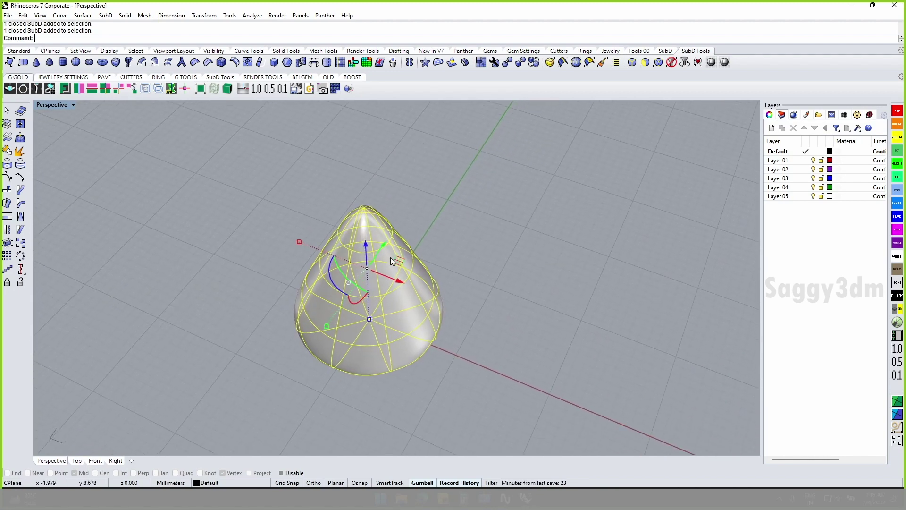
- Delete the cone and draw a SubD truncated cone based at the origin
key(Delete)
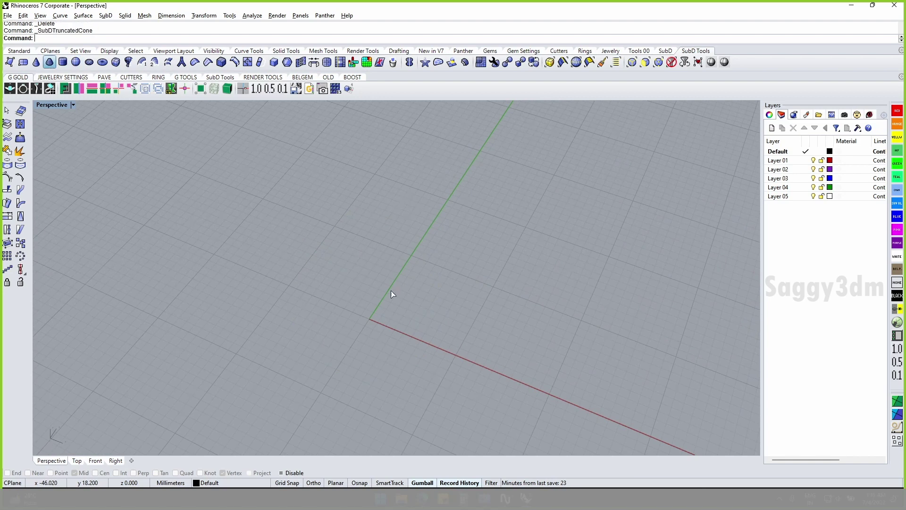
right_click(409, 308)
text(0)
key(Return)
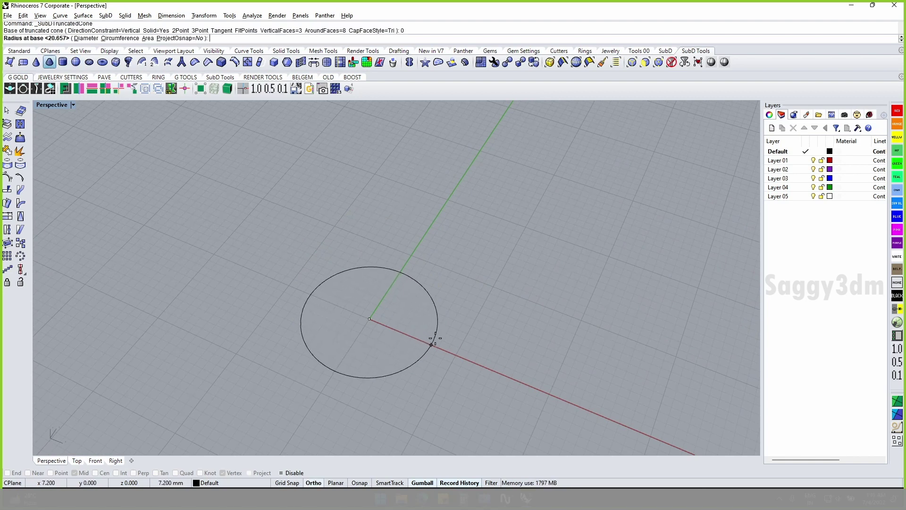
click(431, 342)
click(398, 220)
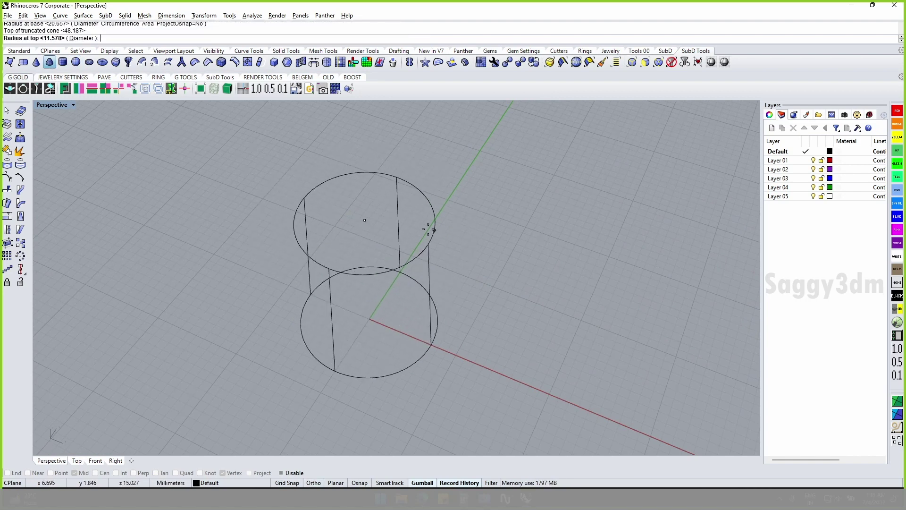
click(486, 253)
mouse_move(486, 253)
right_down()
mouse_move(435, 213)
mouse_move(356, 217)
mouse_move(354, 141)
mouse_move(355, 276)
right_up()
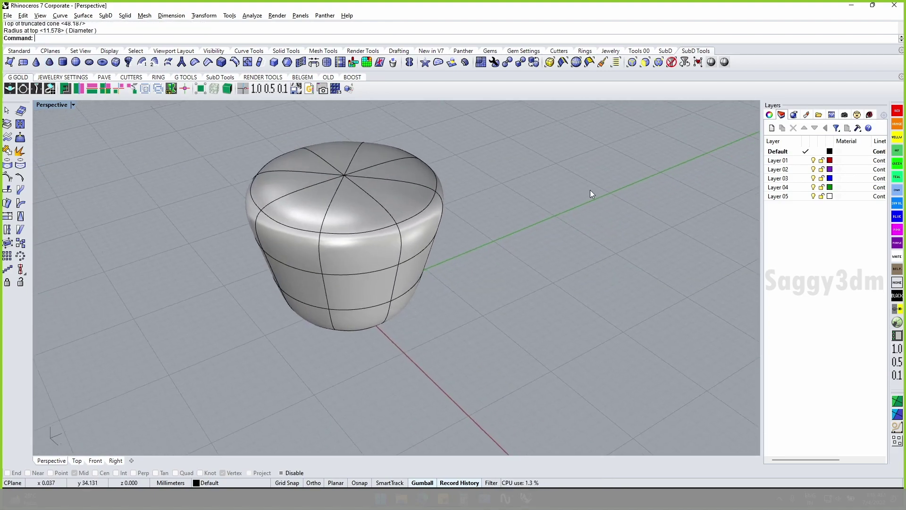
- Delete the truncated cone's top faces to form a cup, then delete the cup
click(644, 62)
mouse_move(472, 224)
right_down()
mouse_move(410, 229)
mouse_move(151, 191)
right_up()
drag(150, 191, 480, 268)
key(Delete)
mouse_move(479, 267)
right_down()
mouse_move(176, 376)
mouse_move(129, 222)
mouse_move(137, 320)
right_up()
click(712, 152)
click(307, 282)
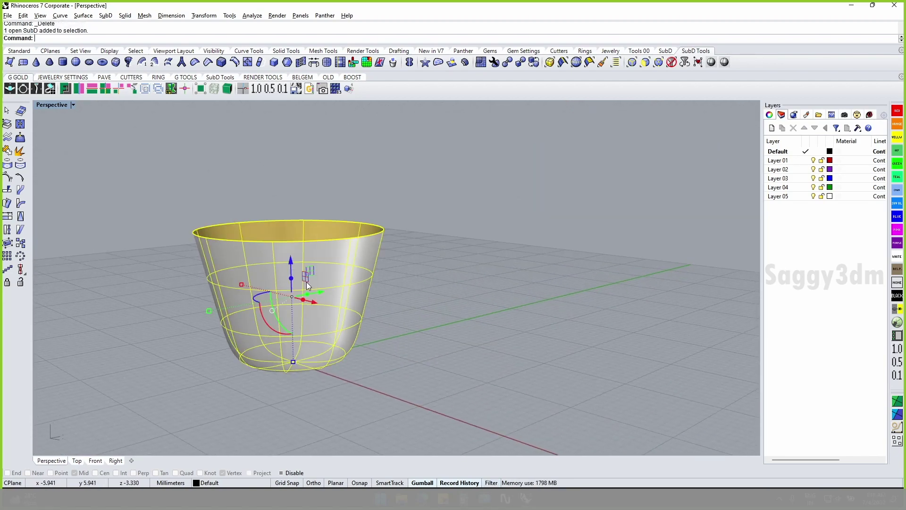
key(Delete)
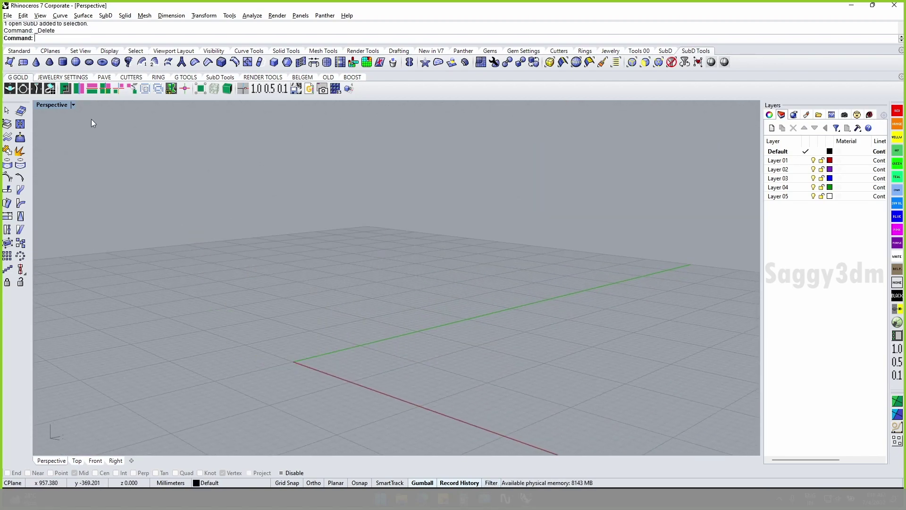
- Draw a SubD cylinder based at the origin, then undo it
scroll(464, 371, down, 2)
scroll(463, 370, down, 1)
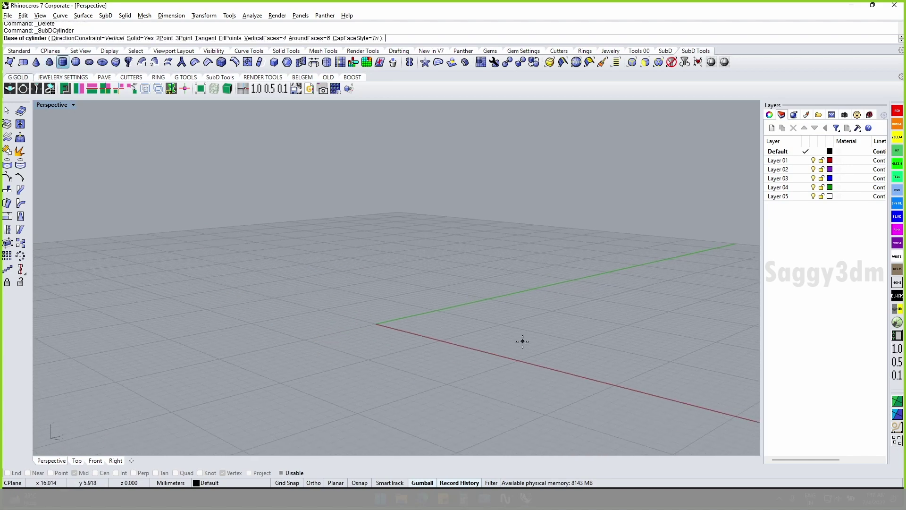
text(0)
key(Return)
click(431, 335)
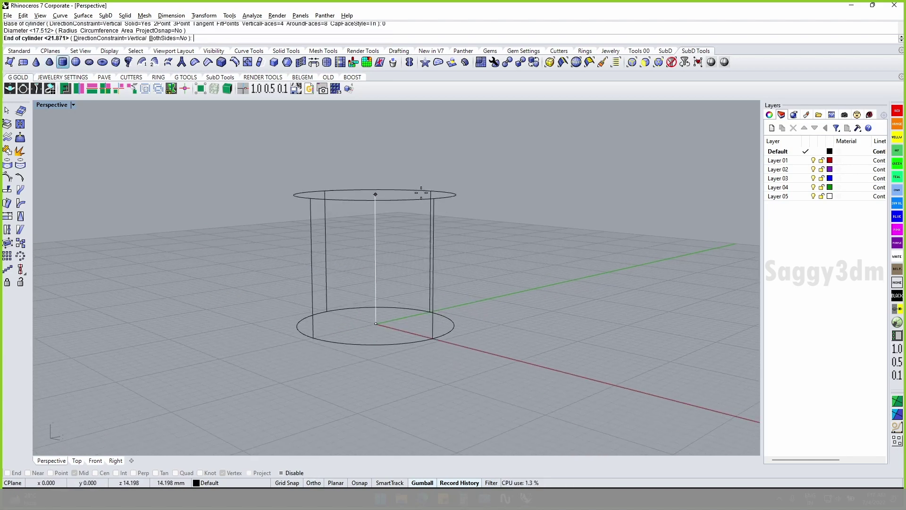
click(503, 236)
scroll(373, 270, up, 3)
scroll(373, 270, up, 2)
key(ctrl+z)
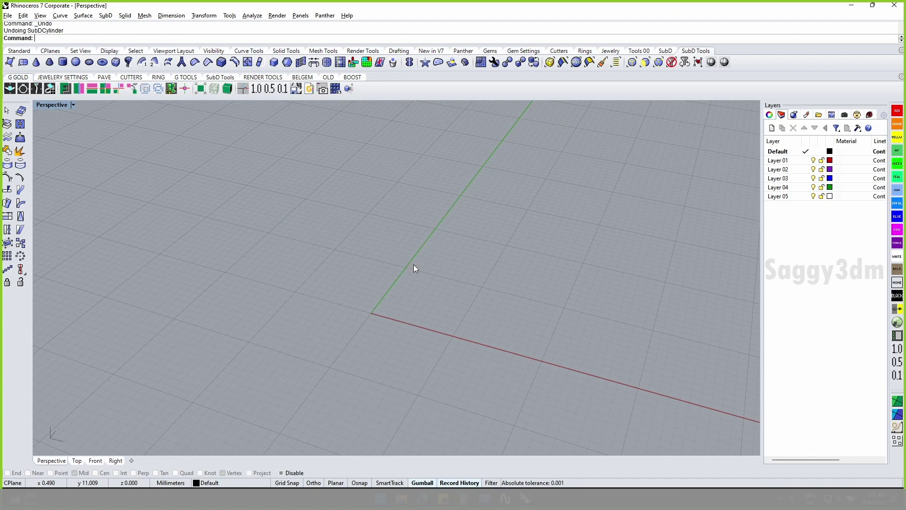
- Draw a SubD sphere centred at 0, orbit around it, then undo it
click(89, 63)
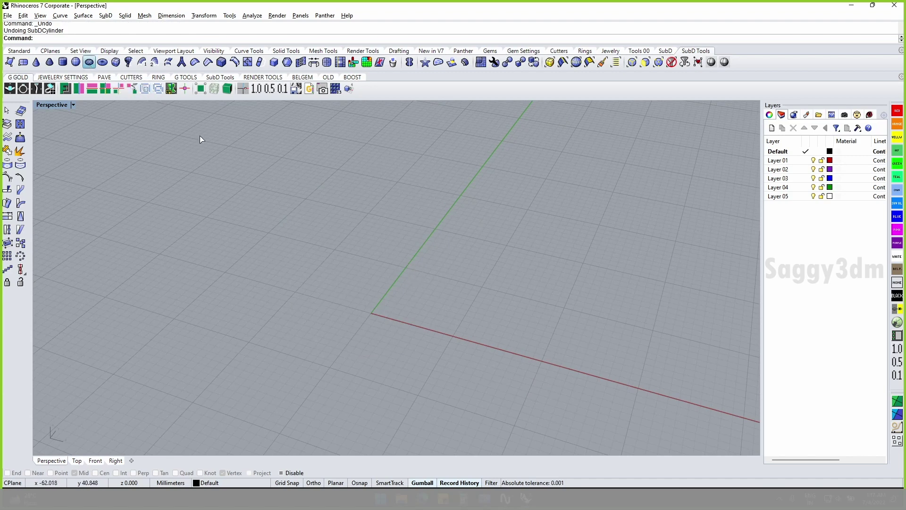
click(75, 62)
text(0)
key(Return)
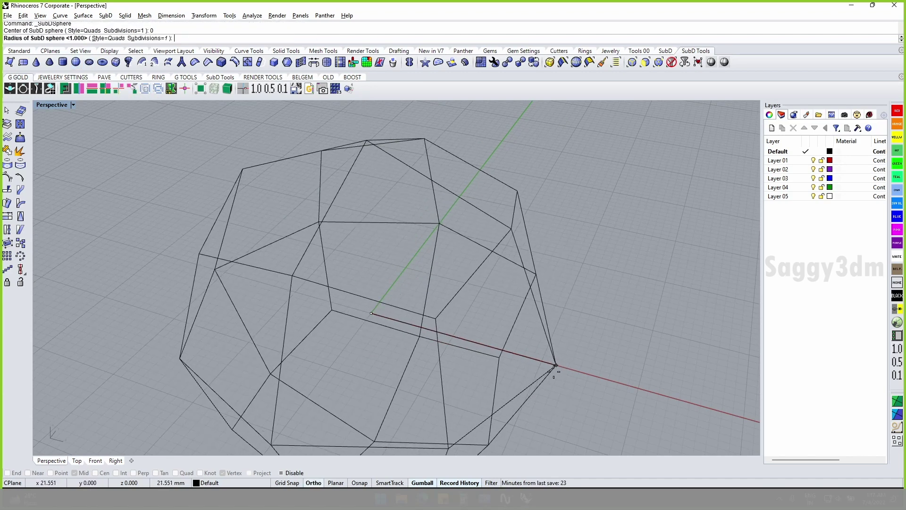
click(452, 344)
mouse_move(452, 344)
right_down()
mouse_move(407, 257)
mouse_move(491, 265)
right_up()
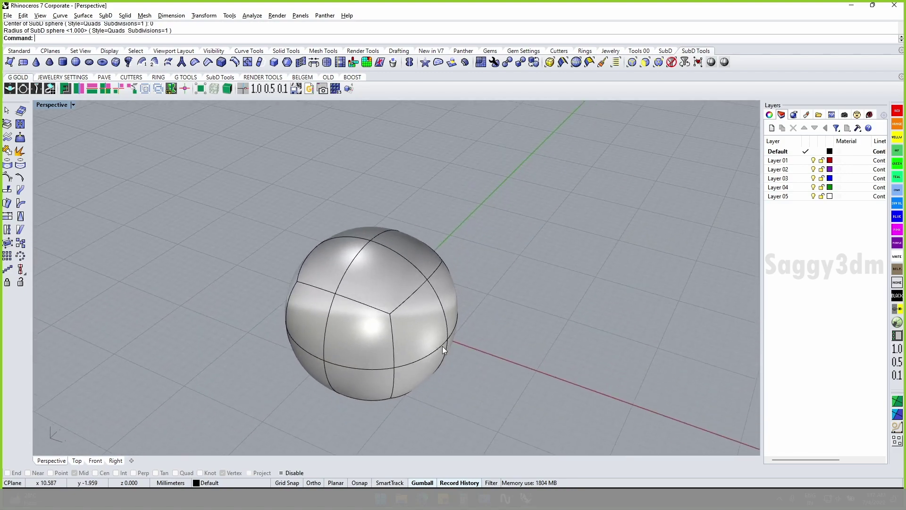
key(ctrl+z)
- Draw a SubD ellipsoid centred at the origin from three axes, then undo it
click(89, 62)
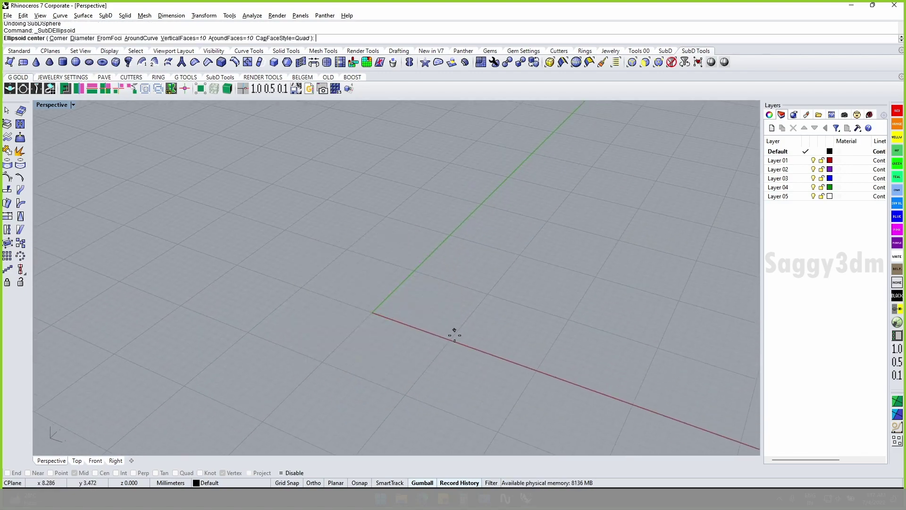
text(0)
key(Return)
click(400, 284)
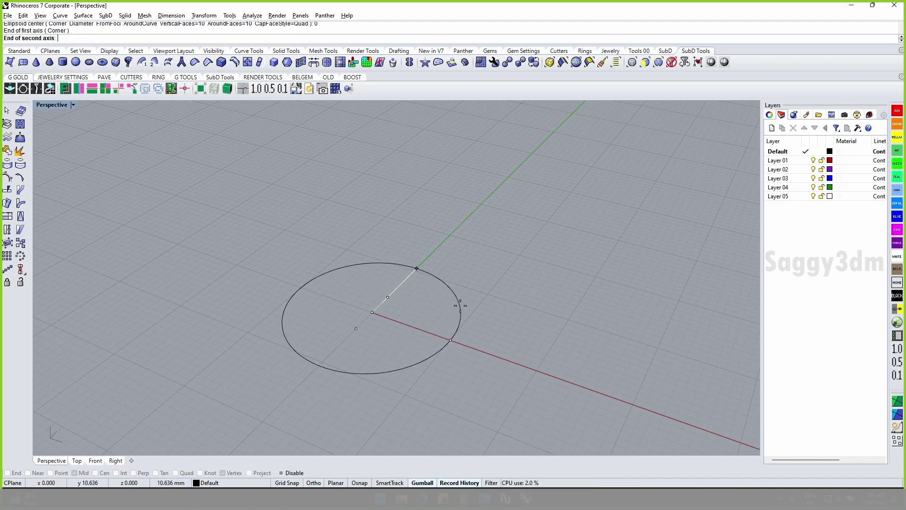
click(445, 324)
click(429, 247)
mouse_move(412, 338)
right_down()
mouse_move(396, 230)
mouse_move(452, 363)
right_up()
key(ctrl+z)
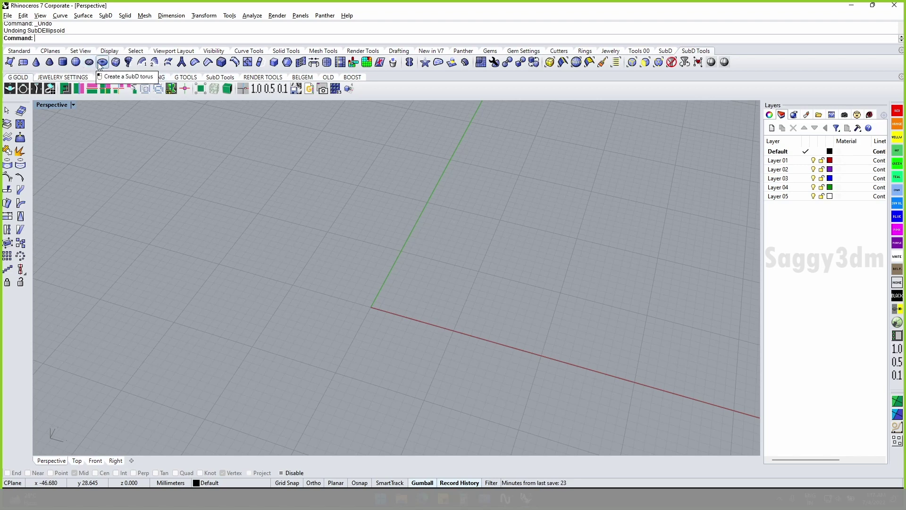
- Draw a SubD torus centred at the origin, then undo it
click(102, 62)
text(0)
key(Return)
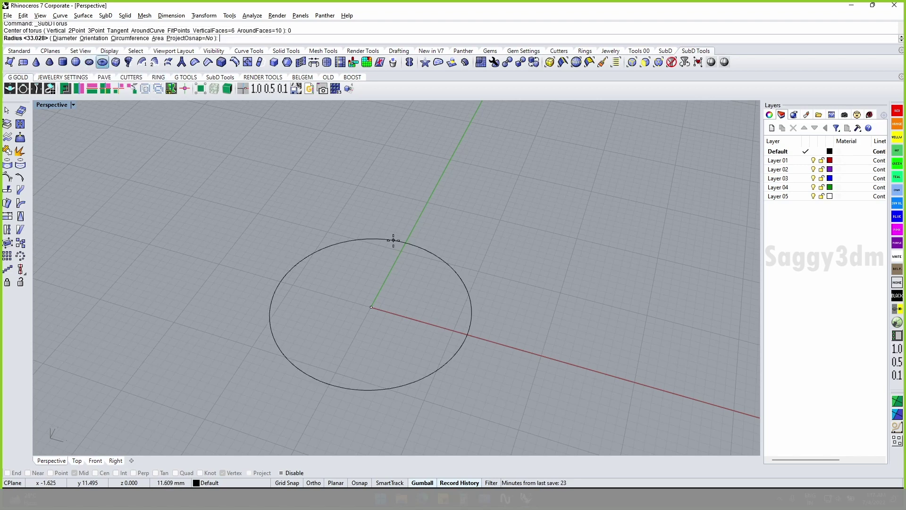
click(466, 331)
click(439, 321)
mouse_move(435, 322)
right_down()
mouse_move(431, 303)
mouse_move(432, 333)
right_up()
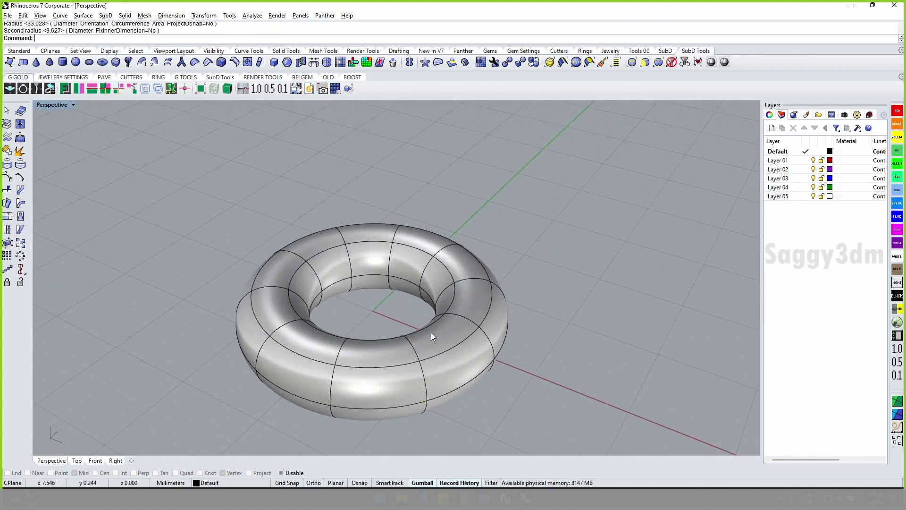
key(ctrl+z)
- Draw a SubD box from two base corners and a height, and orbit to inspect it
click(115, 61)
click(349, 282)
click(411, 391)
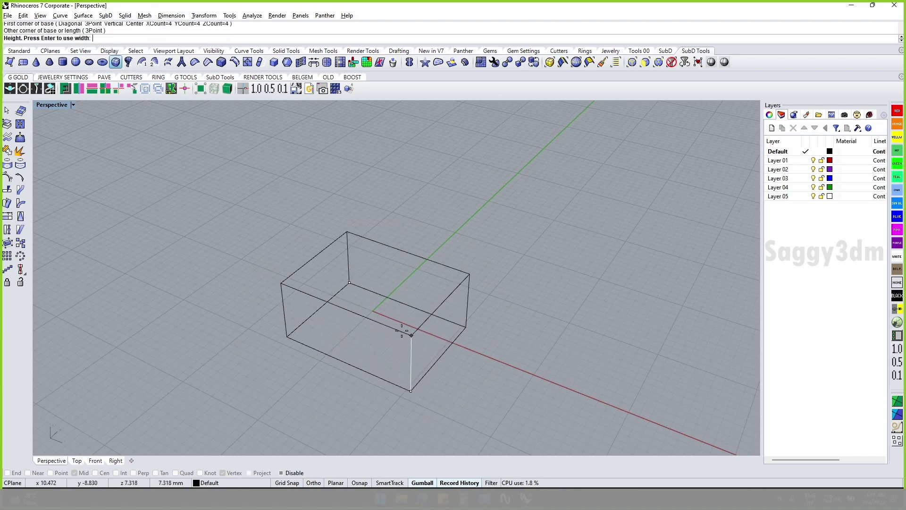
click(395, 322)
right_drag(395, 322, 387, 274)
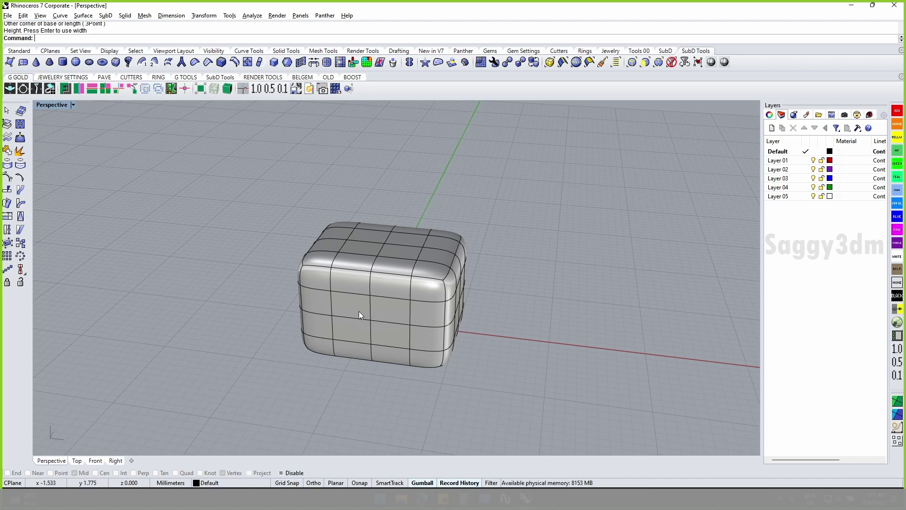
- Undo the SubD box and begin drawing a new one
click(399, 293)
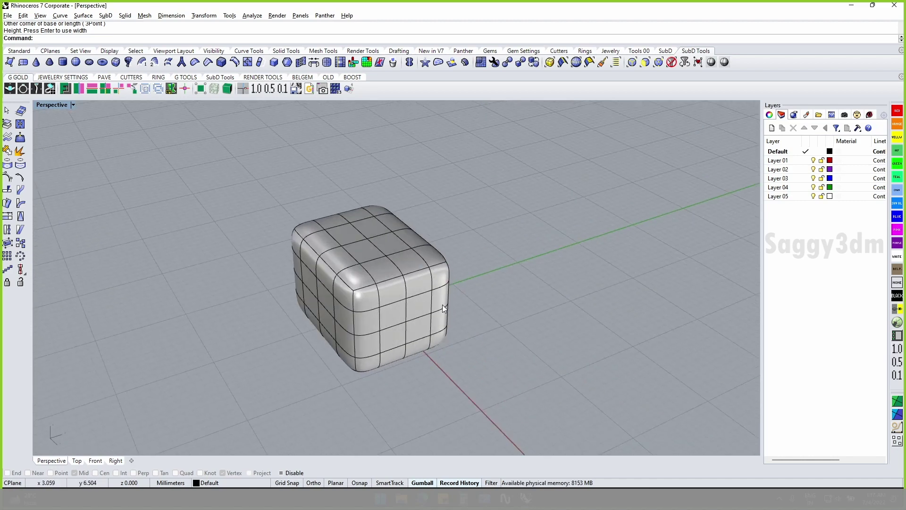
key(ctrl+z)
click(114, 61)
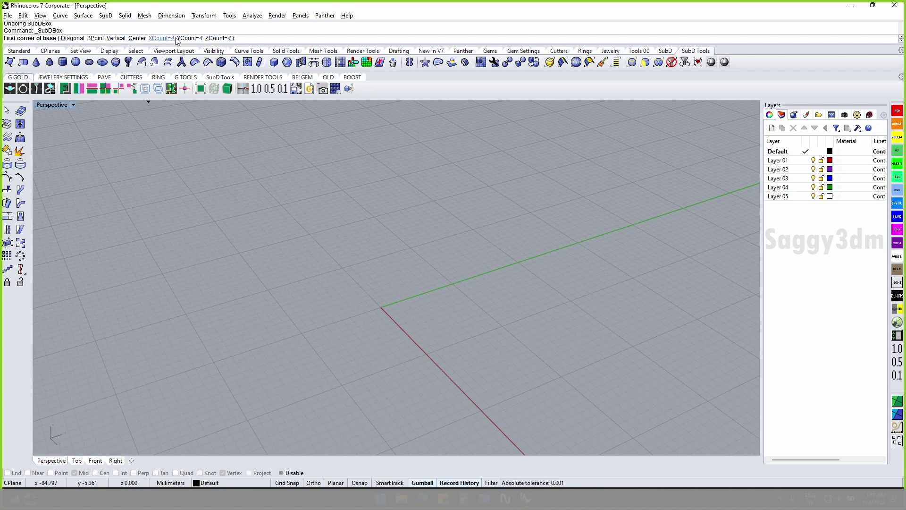
- Set the SubD box X, Y and Z face counts to 2
click(156, 39)
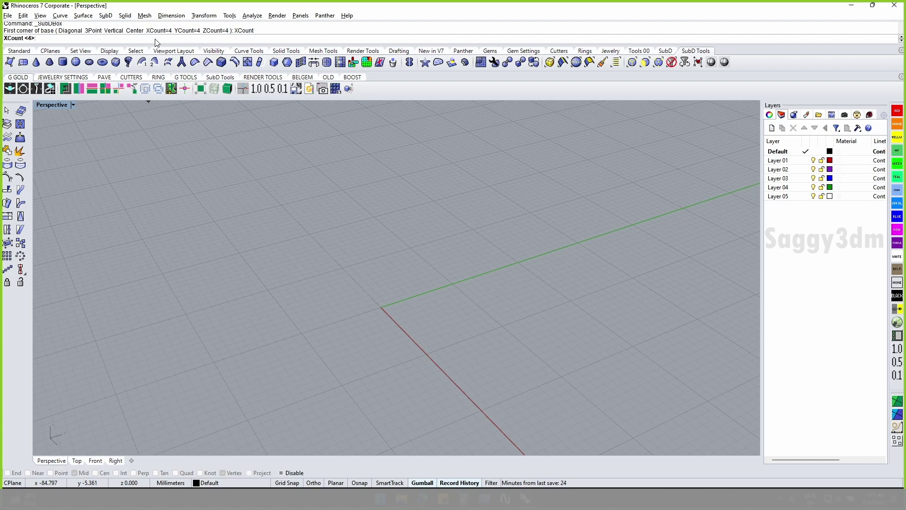
text(2)
key(Return)
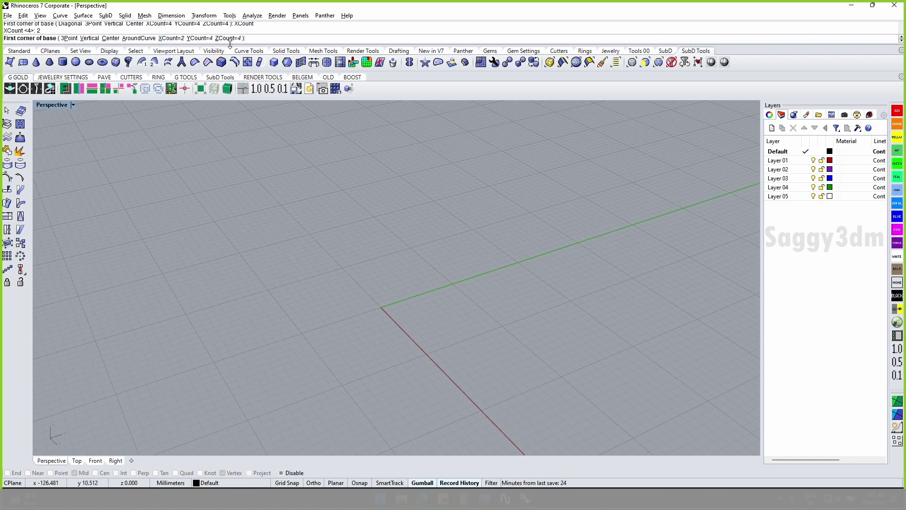
click(204, 38)
text(2)
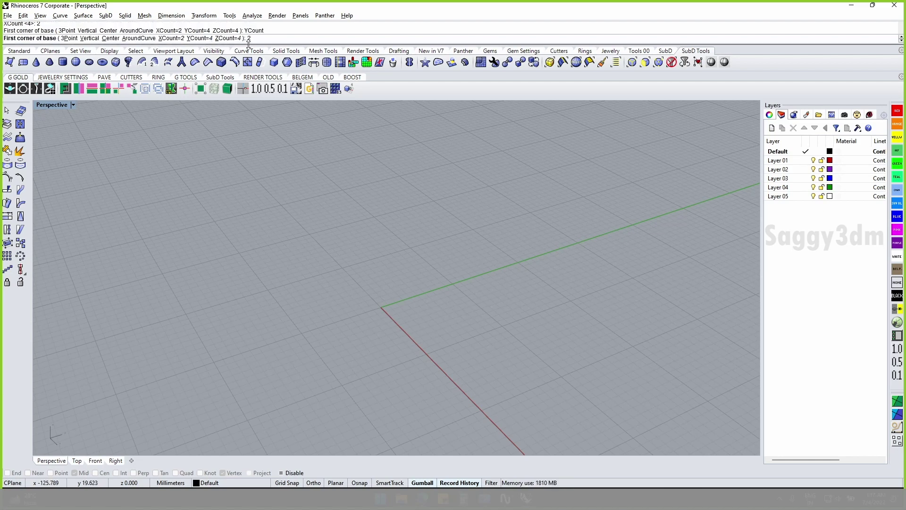
click(235, 40)
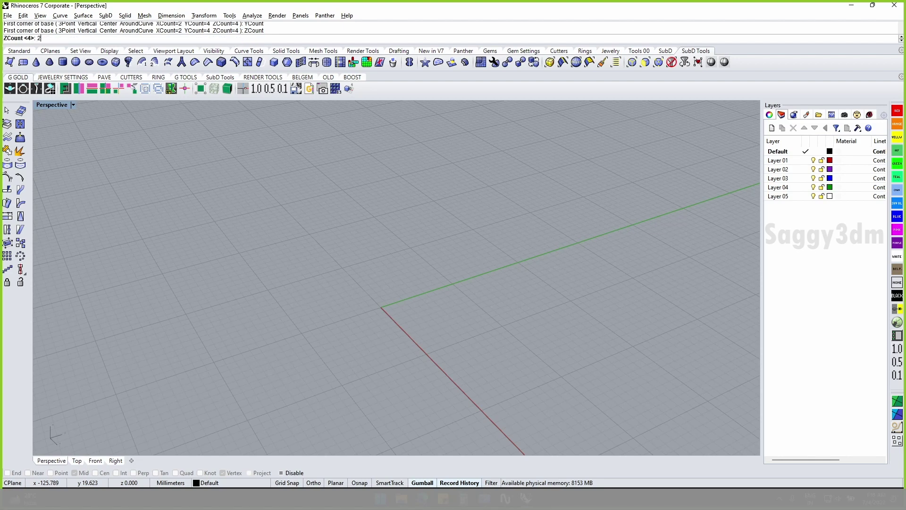
key(Return)
click(198, 40)
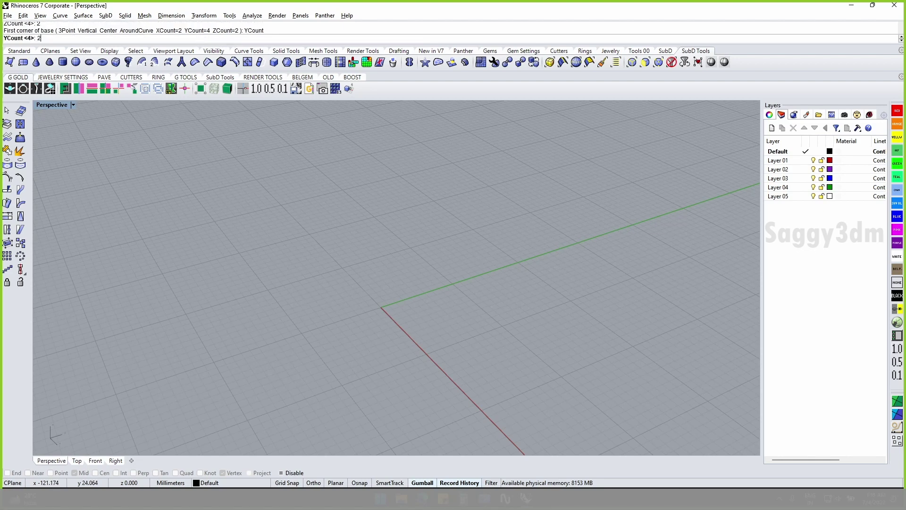
key(Return)
- Draw the 2×2×2 SubD box from two base corners and a height
right_drag(348, 237, 330, 250)
click(330, 251)
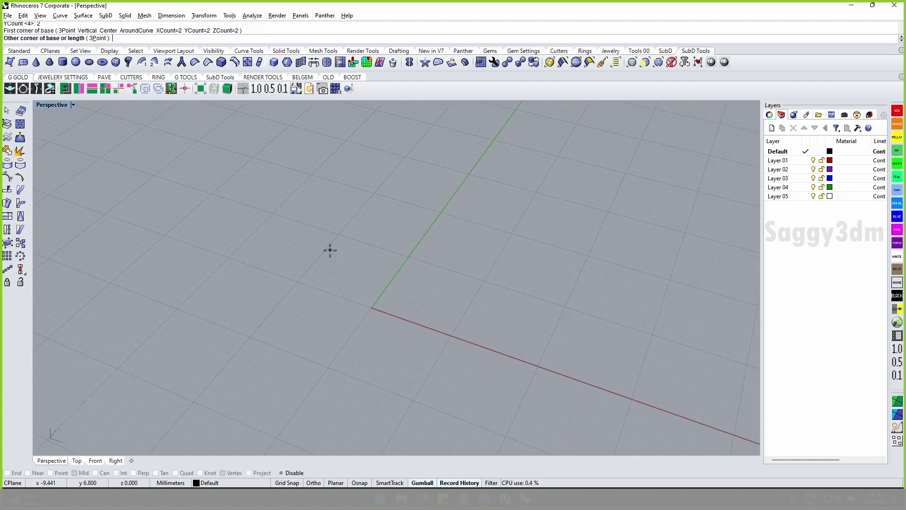
click(406, 343)
click(403, 273)
- Delete the SubD box and start another SubD box
mouse_move(403, 274)
right_down()
mouse_move(425, 230)
mouse_move(318, 254)
right_up()
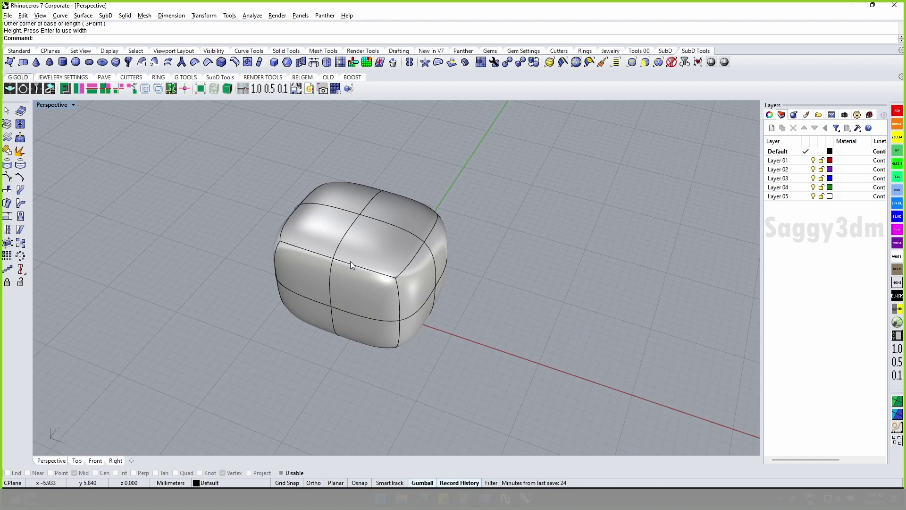
click(379, 243)
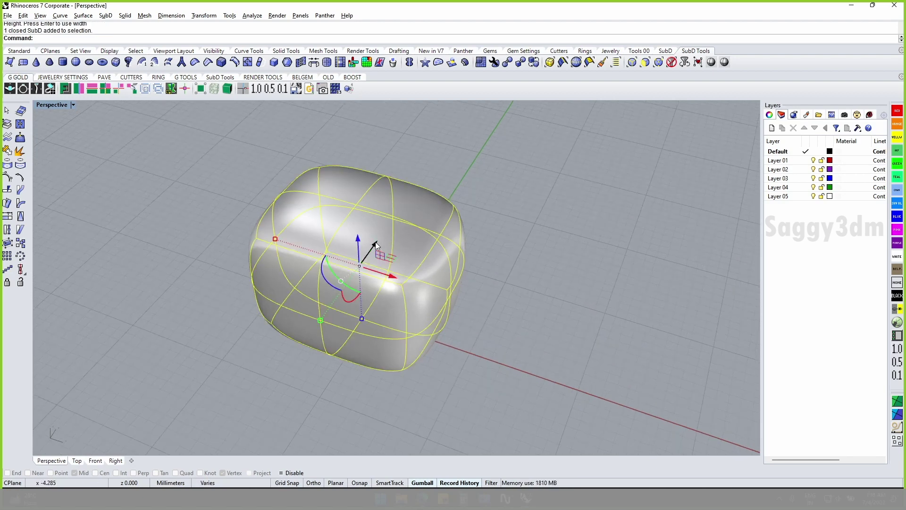
key(Delete)
click(115, 63)
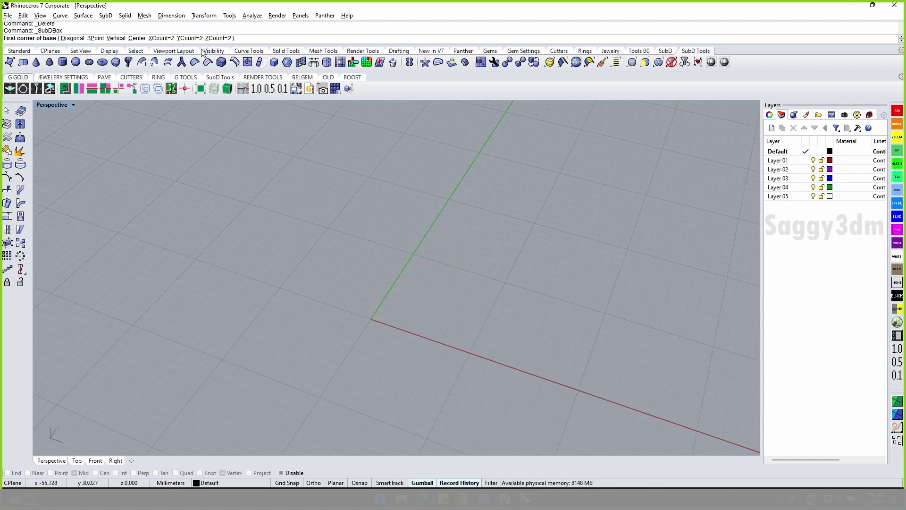
- Draw a SubD box with 3 faces along X and Y
click(163, 39)
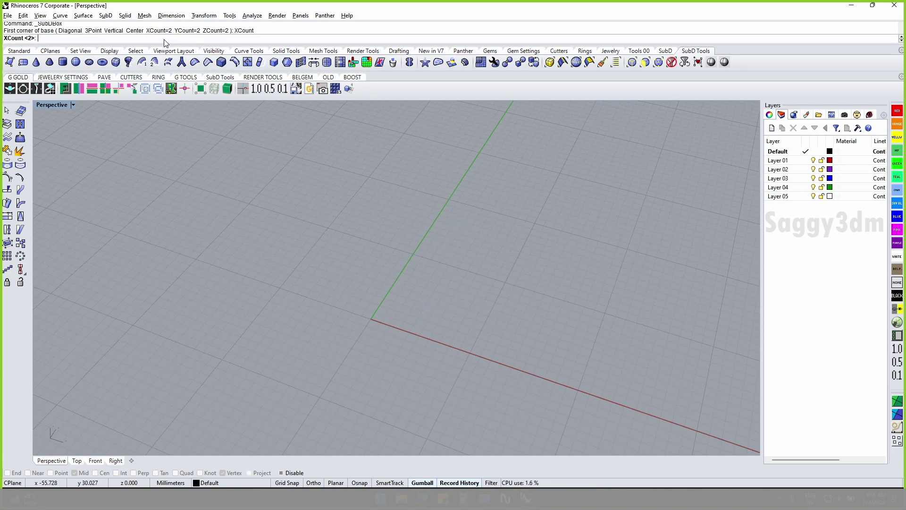
text(3)
key(Return)
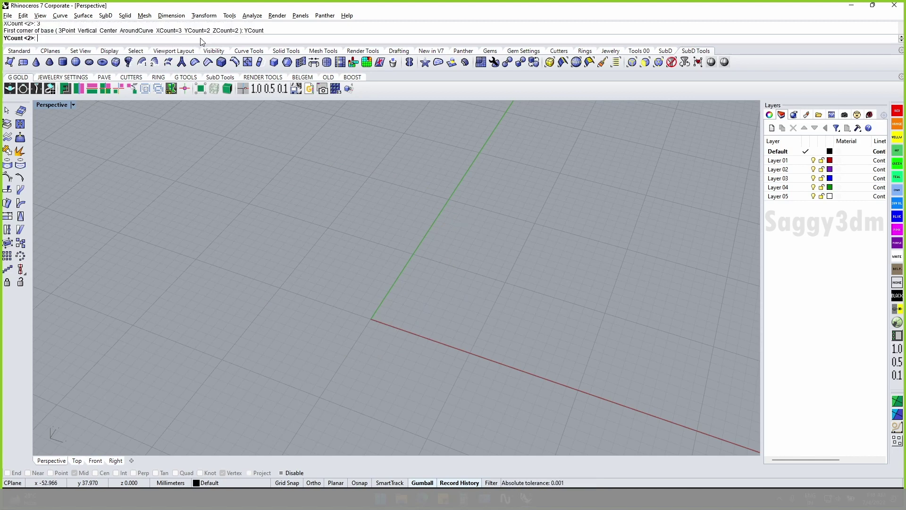
text(3)
key(Return)
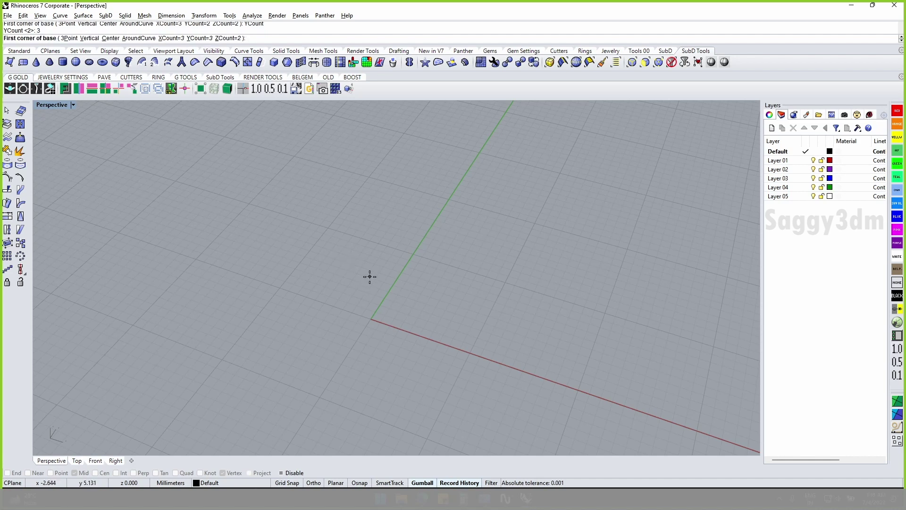
click(357, 257)
click(455, 381)
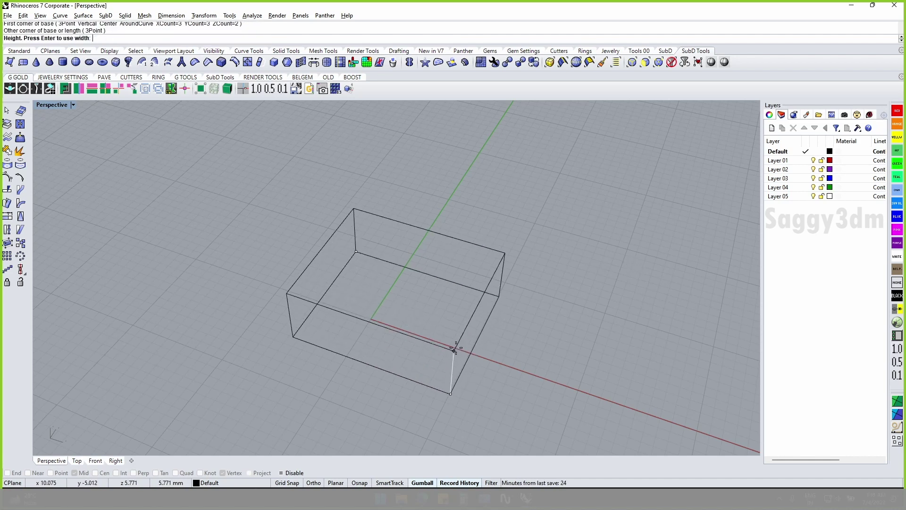
click(457, 326)
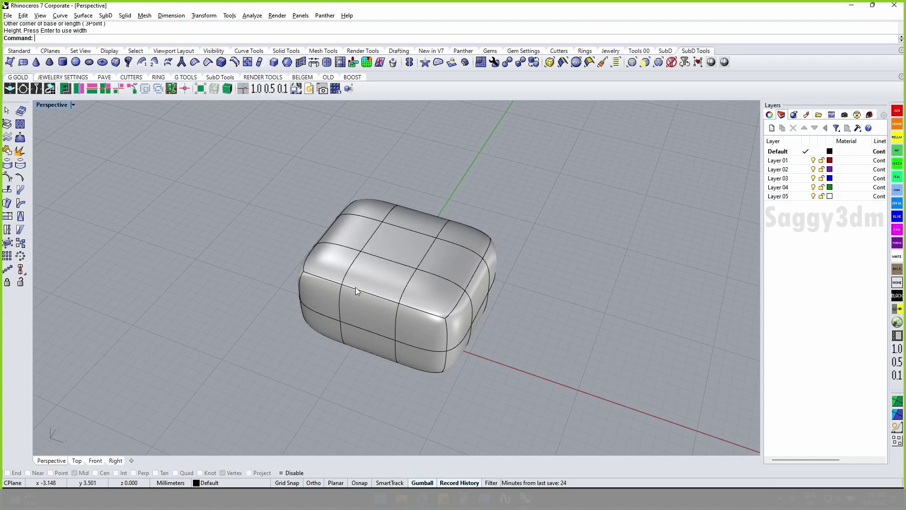
- Filter selection to edges and select the ring of edges around the box's middle
right_drag(464, 328, 460, 255)
right_drag(429, 293, 580, 287)
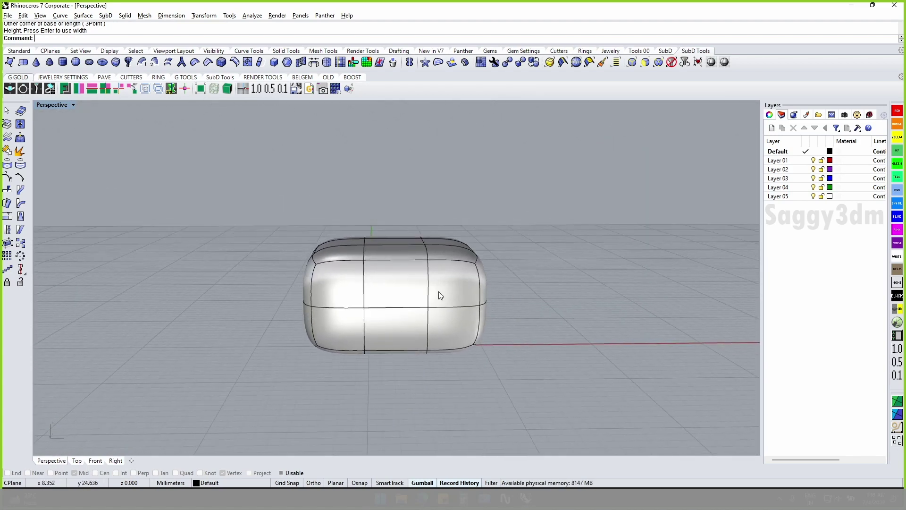
right_drag(440, 296, 485, 270)
click(632, 62)
drag(270, 278, 536, 302)
- Gumball-scale the middle edge ring inward and move it up to pinch the box
right_drag(537, 302, 376, 312)
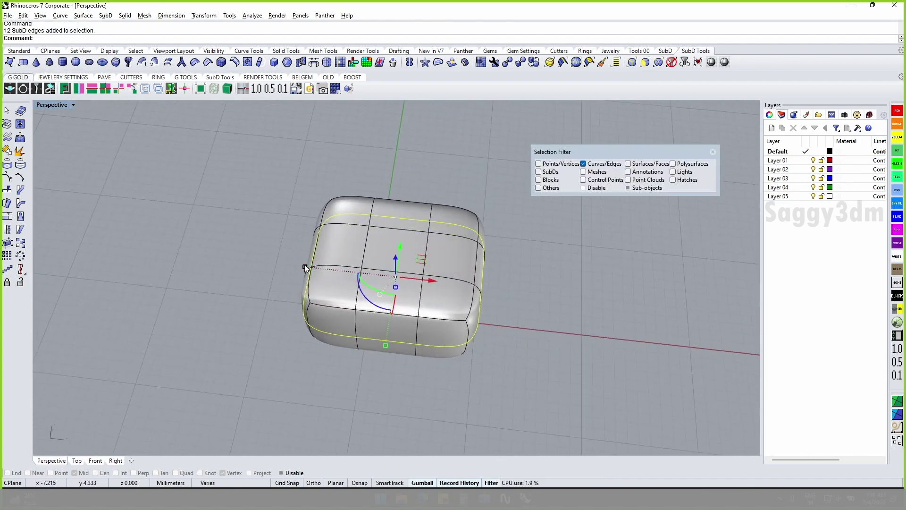
drag(306, 268, 315, 263)
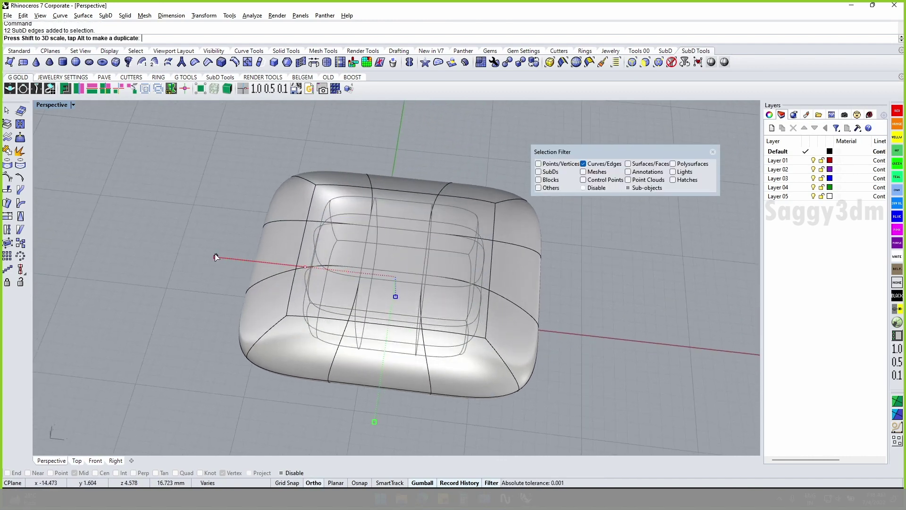
drag(315, 262, 356, 258)
right_drag(356, 259, 394, 258)
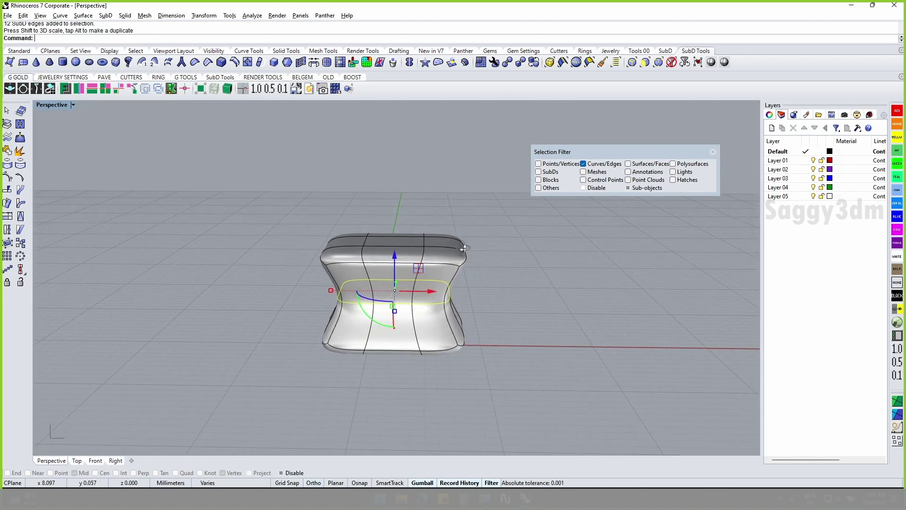
drag(394, 258, 404, 226)
key(Escape)
- Close the Selection Filter and delete the reshaped SubD box
mouse_move(478, 249)
right_down()
mouse_move(446, 281)
mouse_move(684, 251)
right_up()
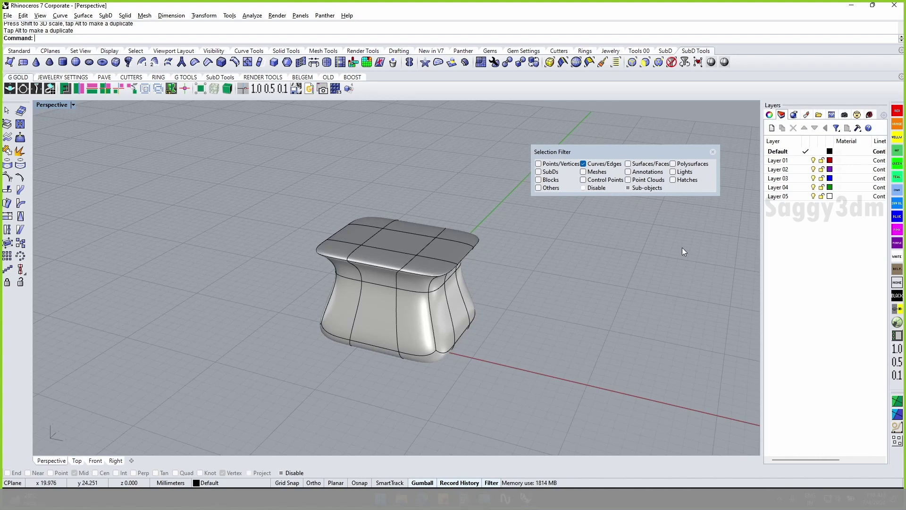
click(713, 153)
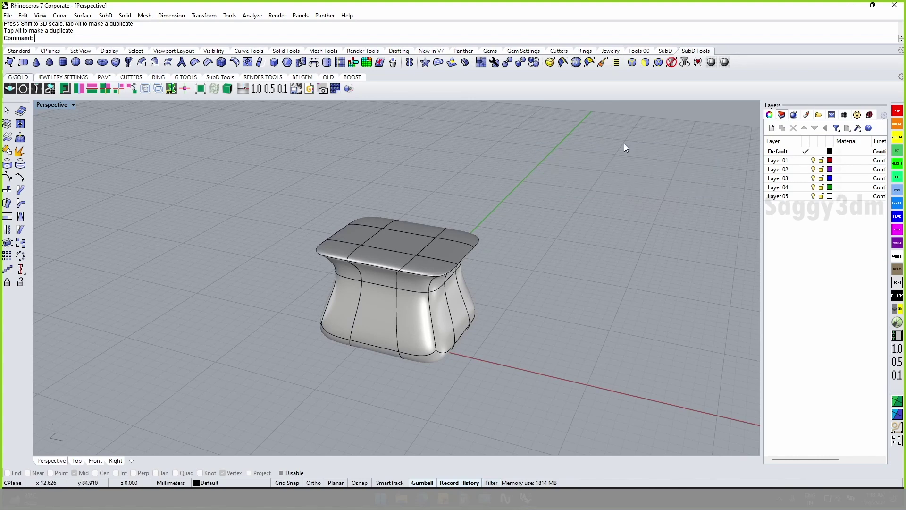
click(399, 264)
key(Delete)
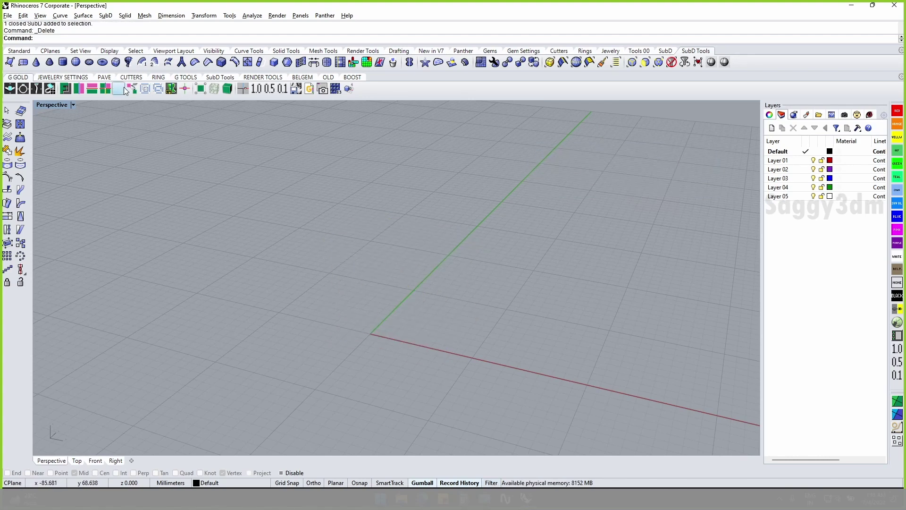
- Create a SubD sphere centred at the origin (0)
click(74, 65)
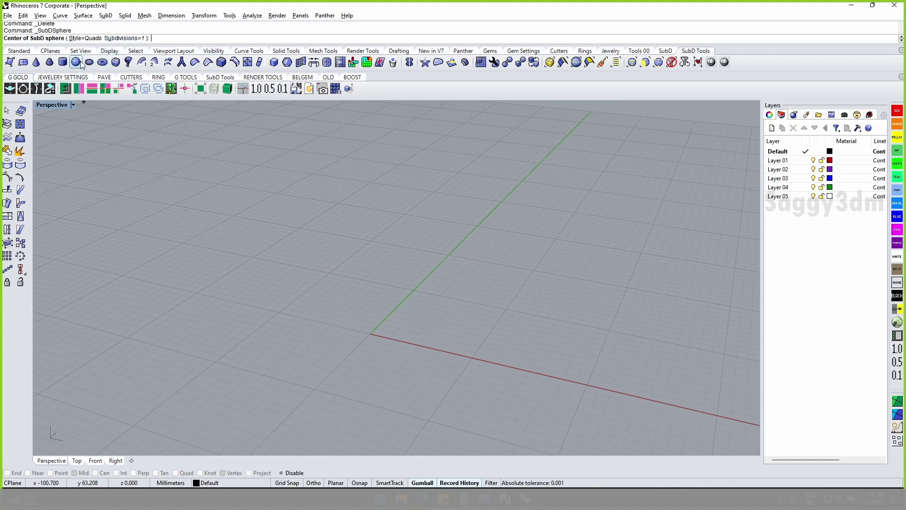
text(0)
key(Return)
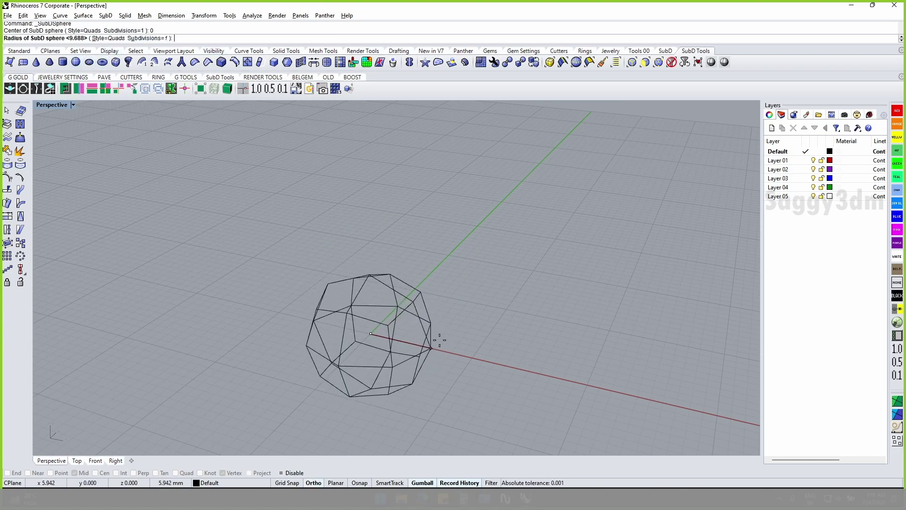
click(457, 355)
middle_drag(457, 355, 424, 277)
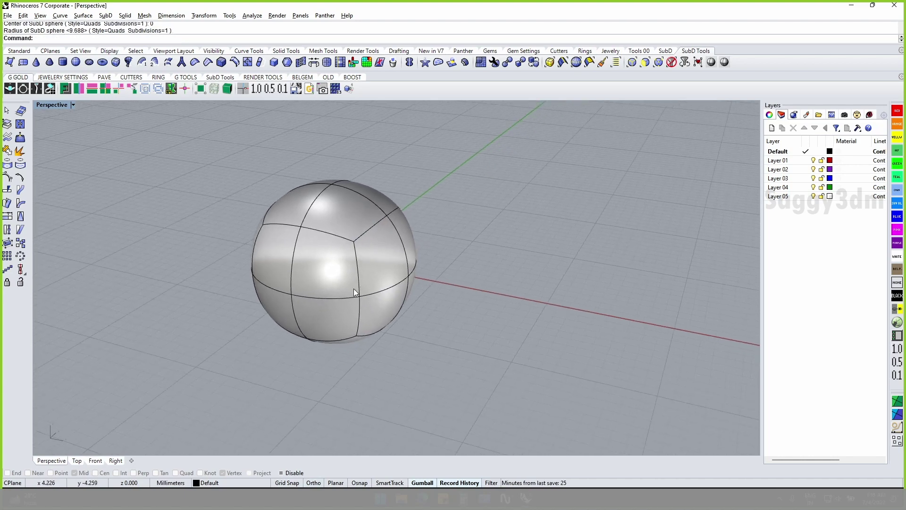
mouse_move(410, 224)
middle_down()
mouse_move(278, 208)
mouse_move(271, 233)
middle_up()
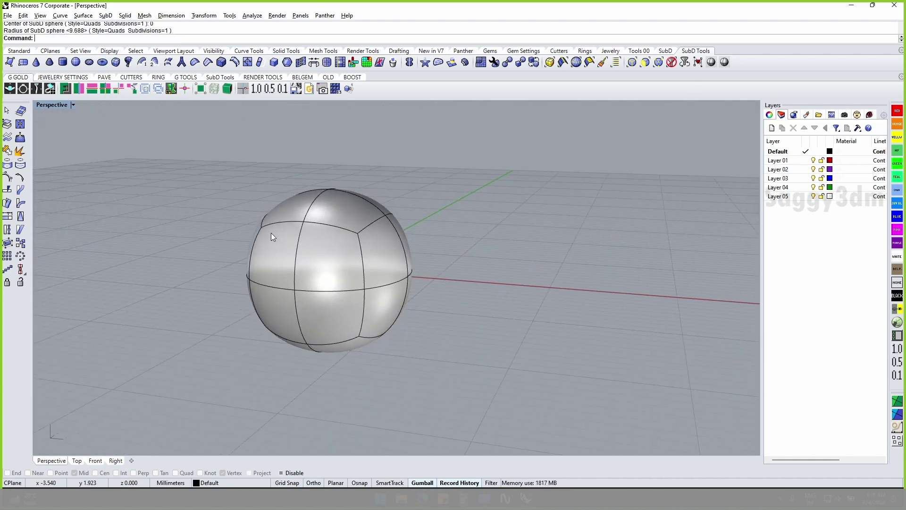
- Add a second SubD sphere with 2 subdivisions beside the first
click(75, 63)
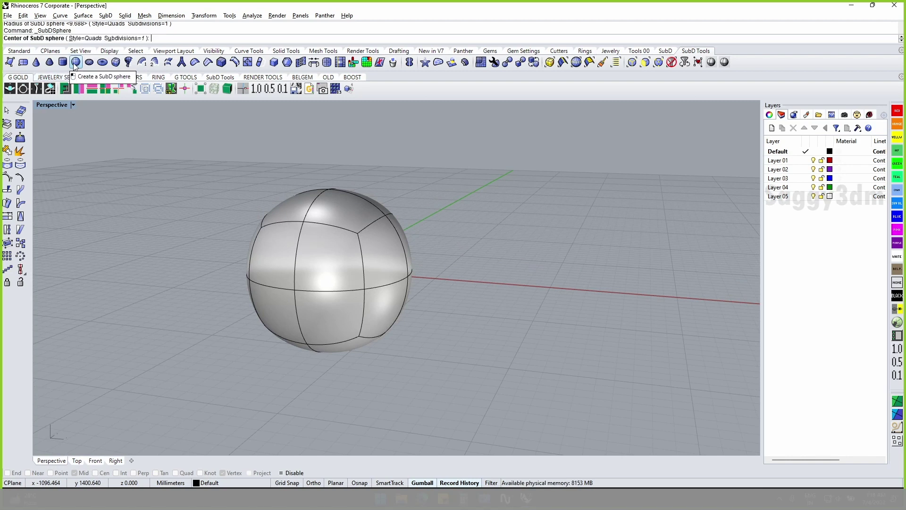
click(122, 39)
text(2)
key(Return)
right_drag(714, 327, 607, 328)
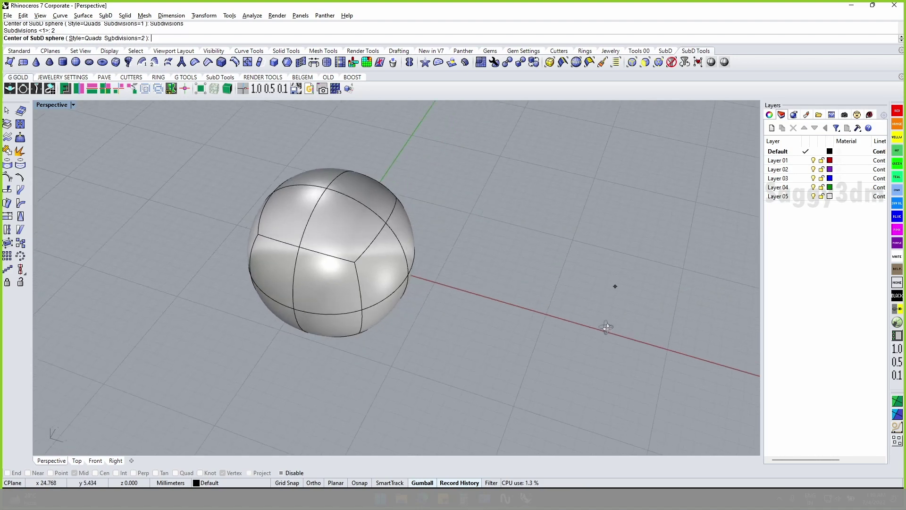
click(550, 315)
click(610, 341)
mouse_move(634, 361)
right_down()
mouse_move(513, 303)
mouse_move(520, 333)
right_up()
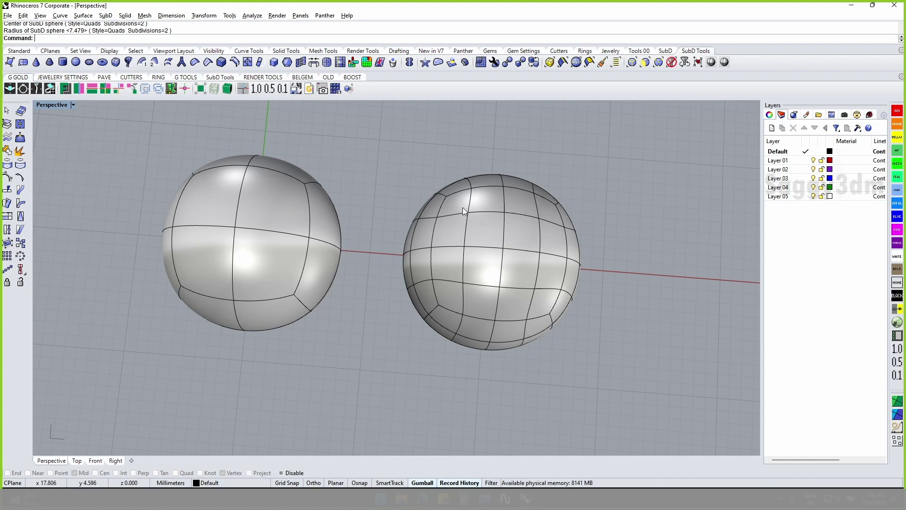
click(645, 61)
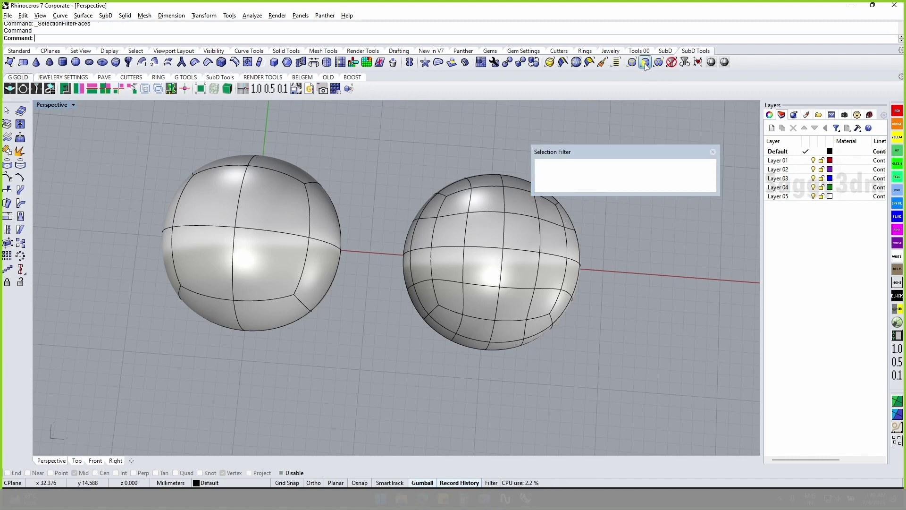
- Select two faces on the right sphere and slide them sideways
click(457, 200)
click(449, 208)
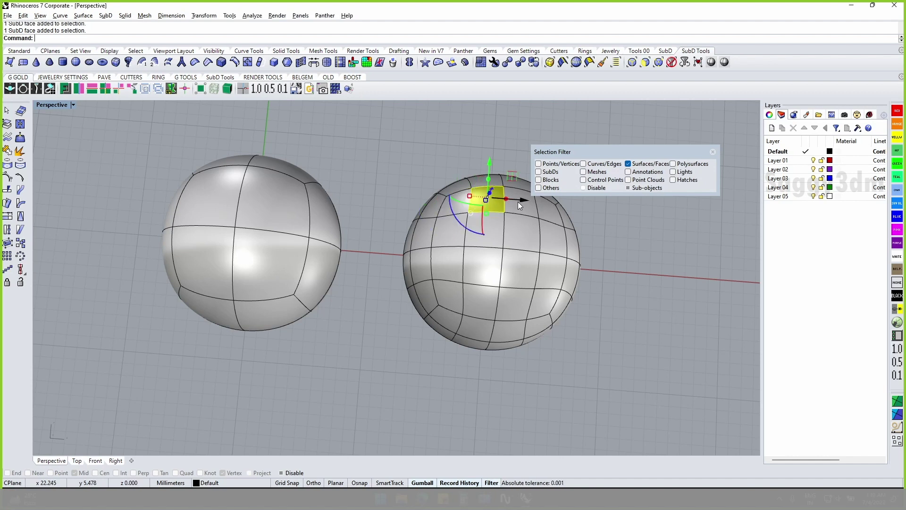
right_drag(508, 199, 445, 233)
drag(452, 244, 464, 245)
- Select faces on the left sphere and a band of faces on the right sphere
click(137, 227)
click(177, 230)
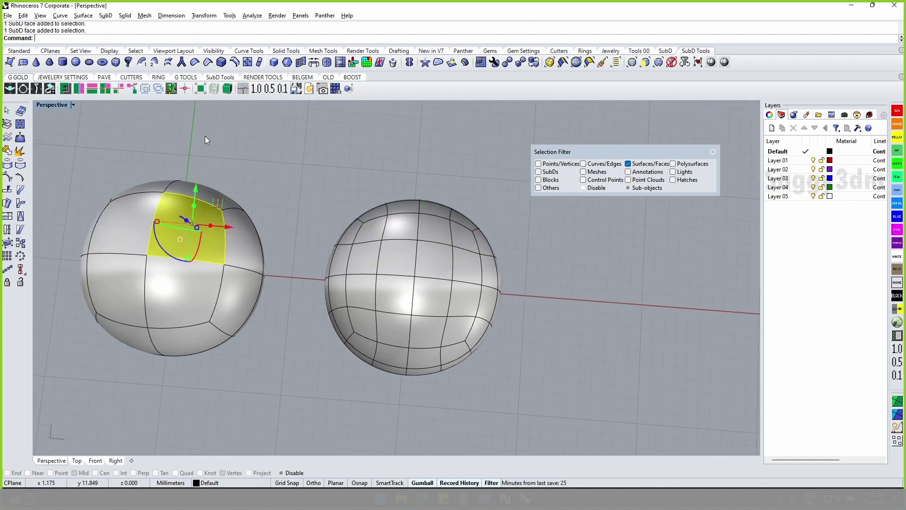
click(137, 219)
click(170, 222)
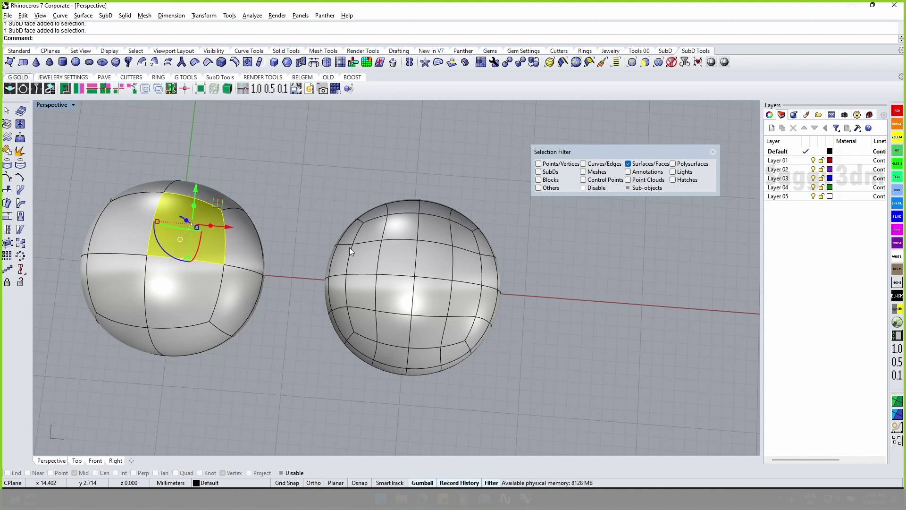
click(370, 222)
click(368, 292)
click(372, 325)
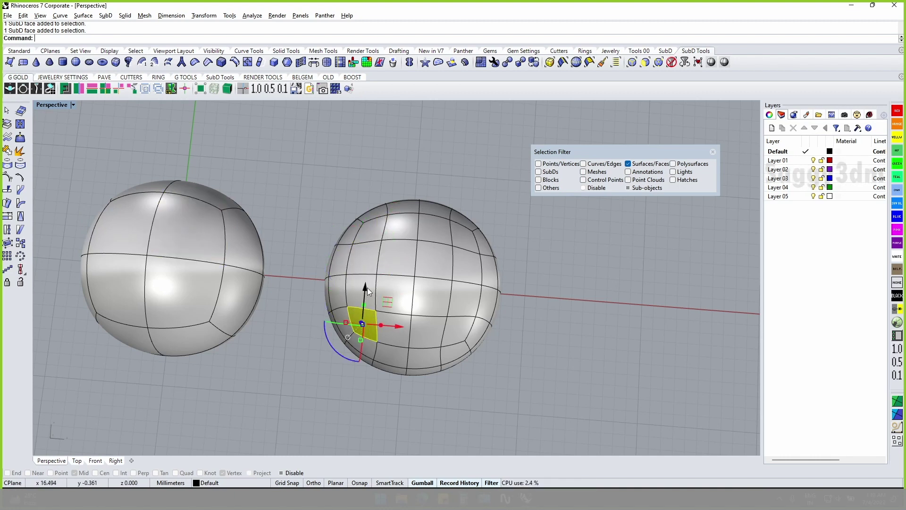
mouse_move(371, 298)
shift+mouse_down()
mouse_move(375, 250)
mouse_move(409, 230)
mouse_move(436, 234)
mouse_move(469, 278)
mouse_move(457, 313)
mouse_move(396, 330)
mouse_move(433, 276)
mouse_move(389, 255)
mouse_move(178, 219)
mouse_move(197, 229)
mouse_move(128, 286)
mouse_move(412, 270)
shift+mouse_up()
mouse_move(412, 270)
right_down()
mouse_move(341, 302)
mouse_move(211, 245)
right_up()
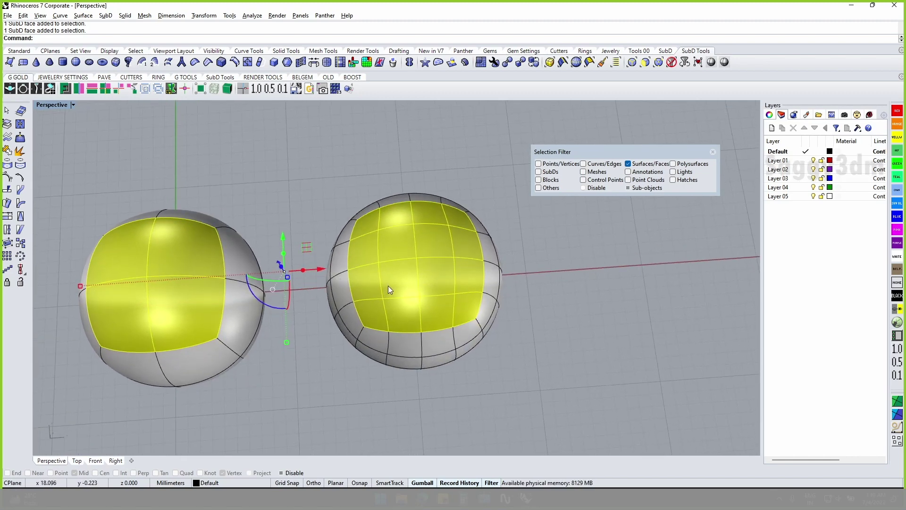
right_drag(418, 278, 507, 245)
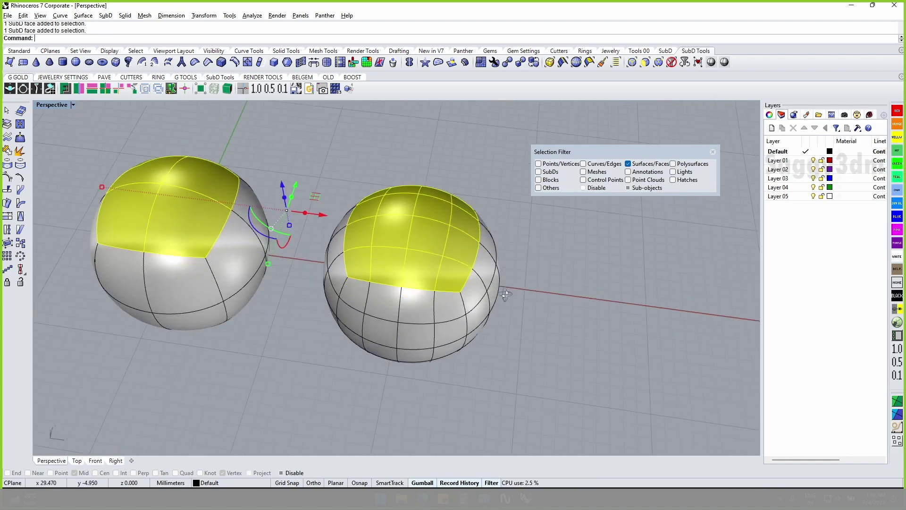
- Close the Selection Filter, select both spheres and delete them
click(713, 152)
click(588, 223)
right_drag(256, 210, 356, 202)
click(356, 202)
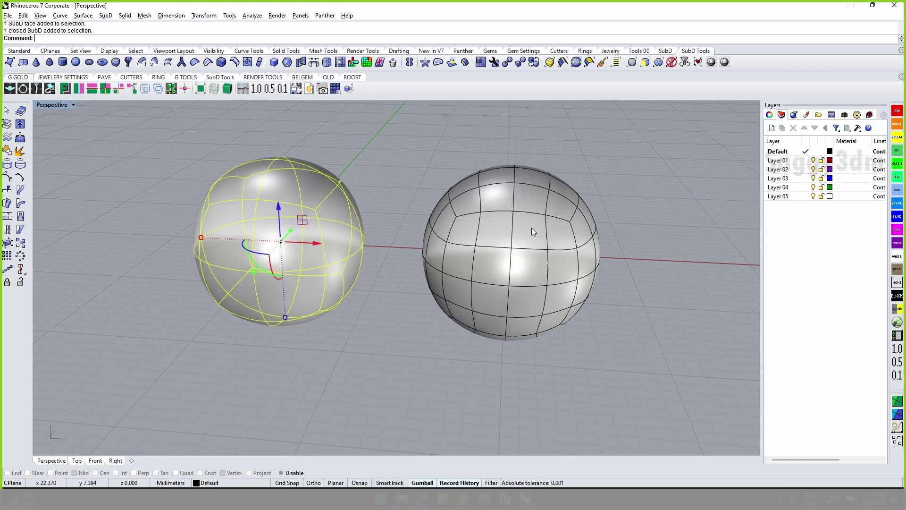
shift+click(524, 228)
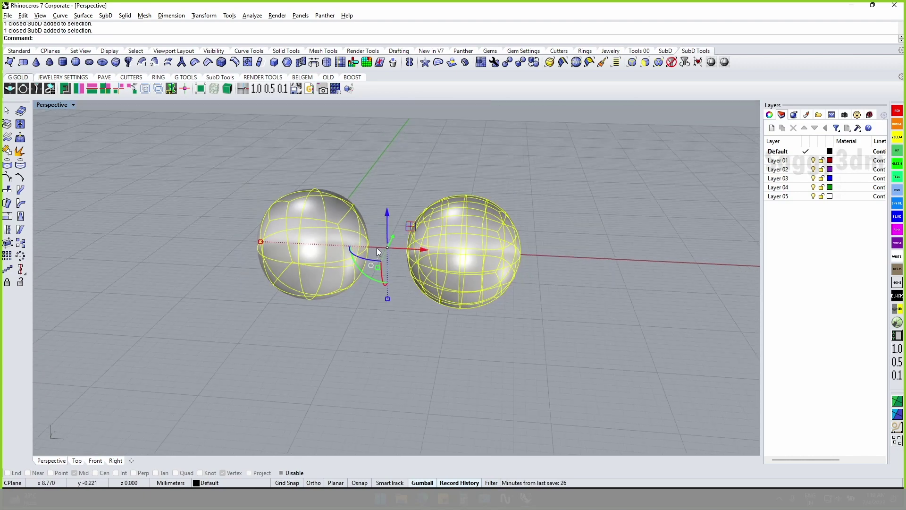
key(Delete)
- Undo the deletion, then reselect both spheres and delete them again
key(ctrl+z)
scroll(404, 250, up, 2)
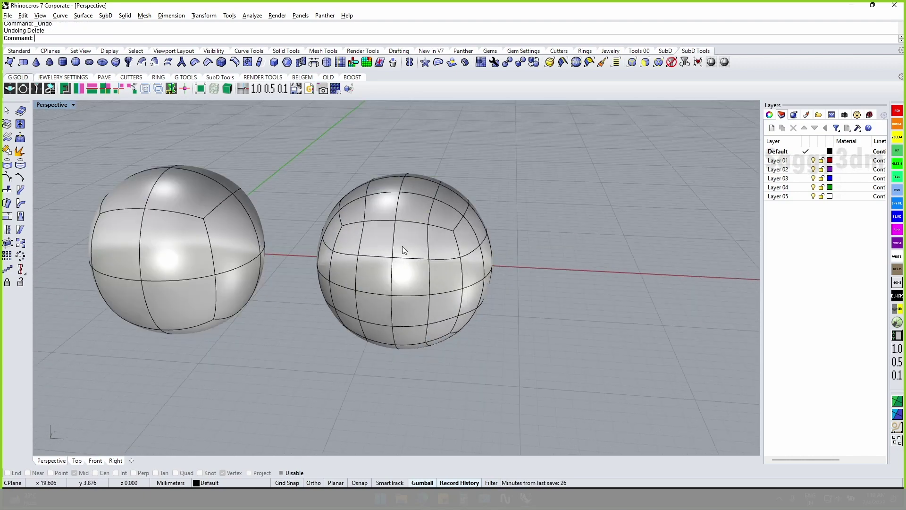
scroll(393, 213, up, 2)
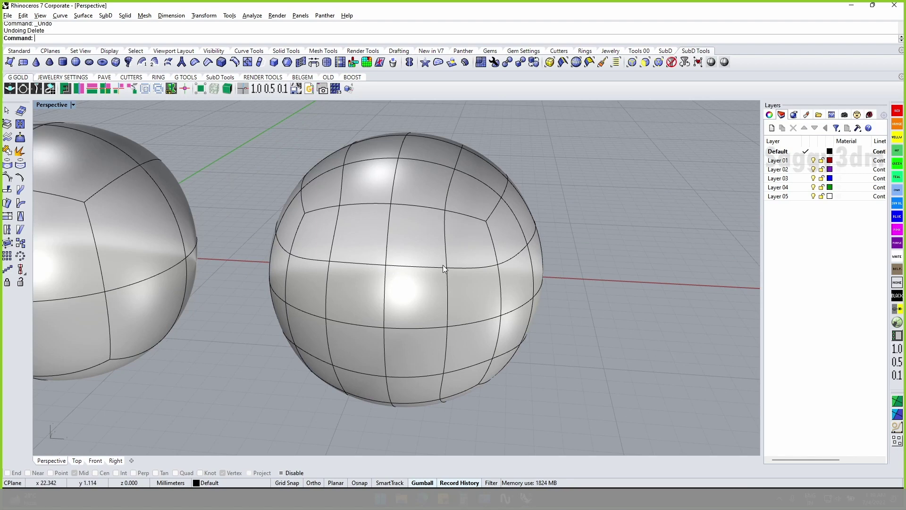
scroll(442, 266, down, 4)
click(457, 254)
shift+click(258, 238)
key(Delete)
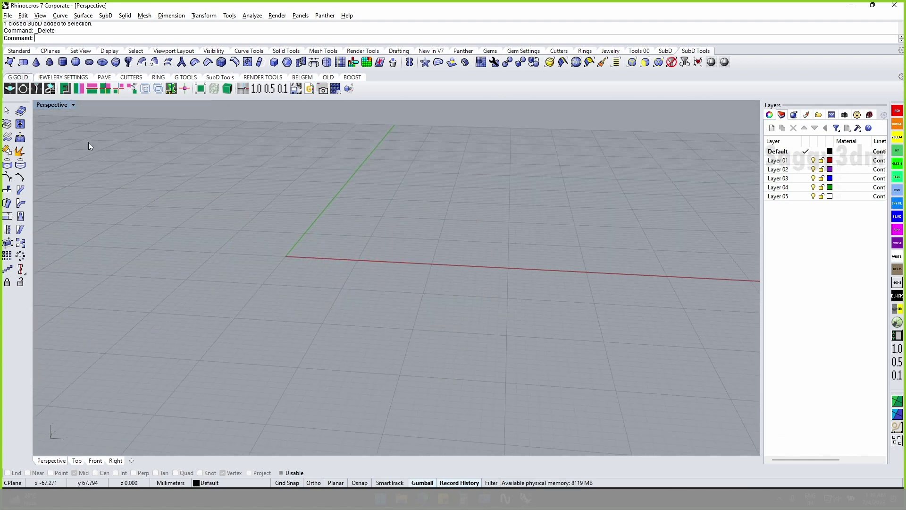
- Start a SubD sphere with 2 subdivisions and the Triangles style
click(75, 61)
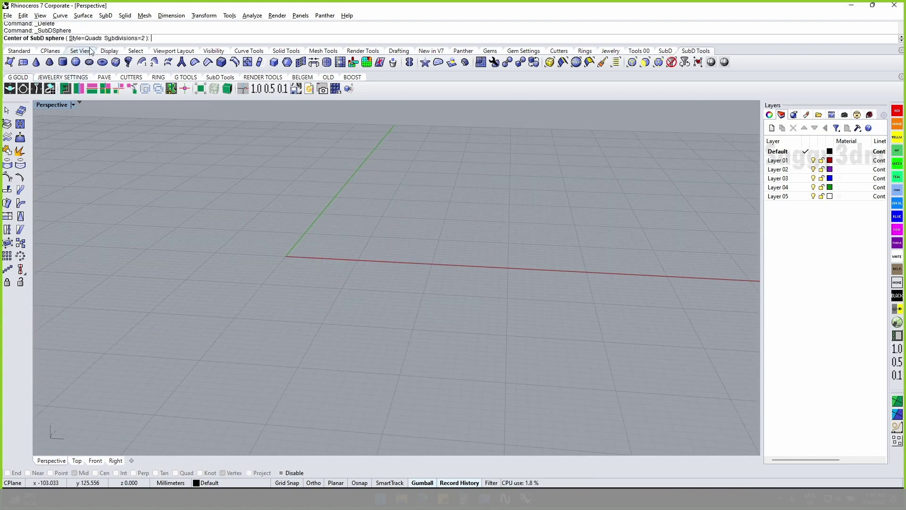
click(125, 38)
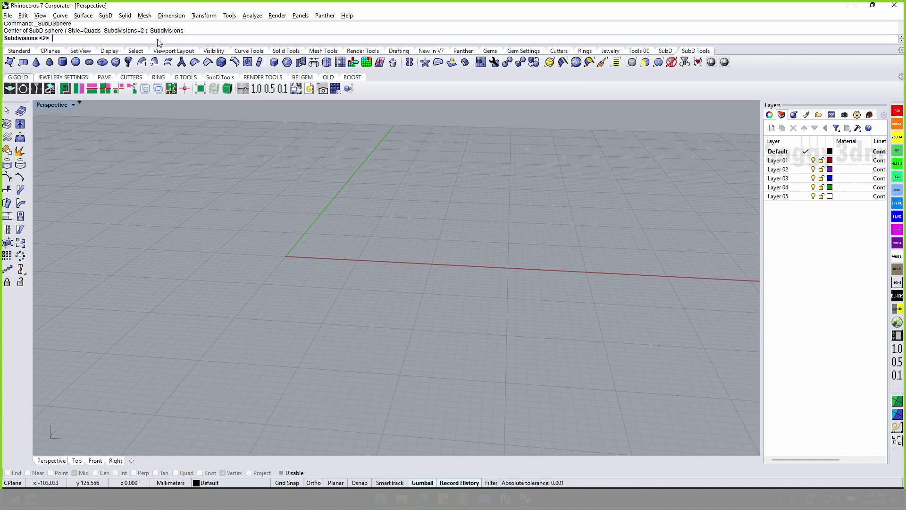
key(Return)
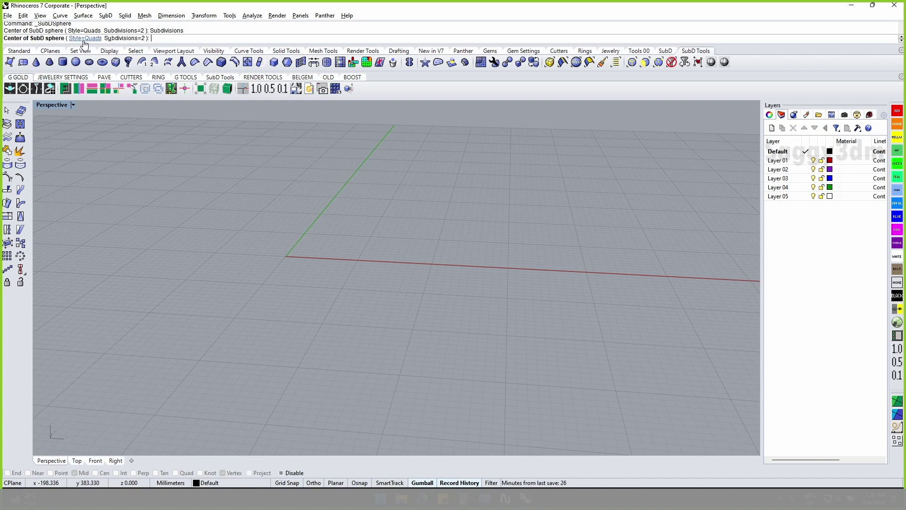
click(84, 39)
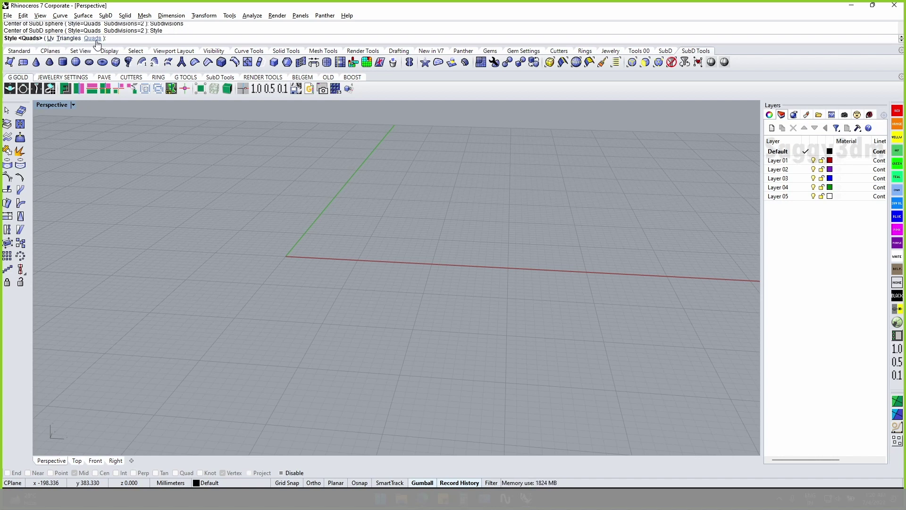
click(71, 38)
- Place the triangle-style sphere at the origin, inspect it, then undo it
text(0)
key(Return)
click(339, 250)
scroll(274, 287, up, 2)
right_drag(274, 287, 270, 200)
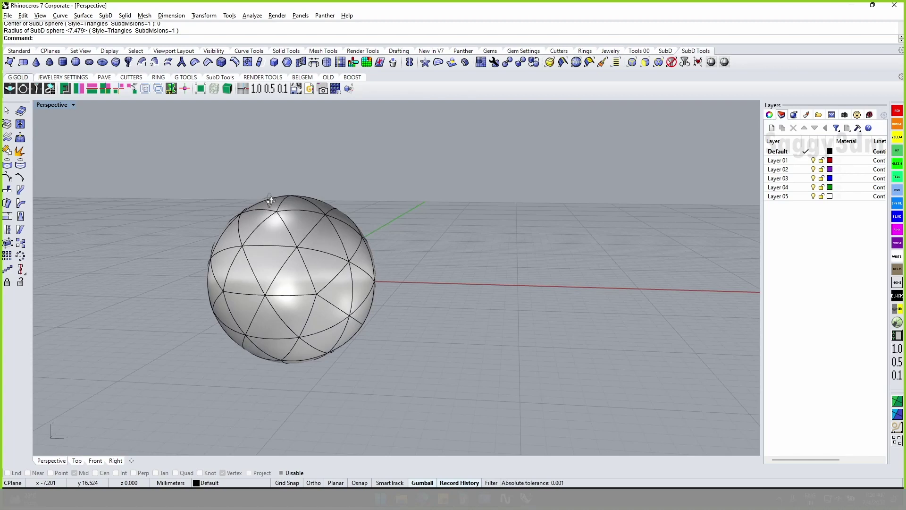
right_drag(270, 200, 270, 250)
key(ctrl+z)
right_click(357, 273)
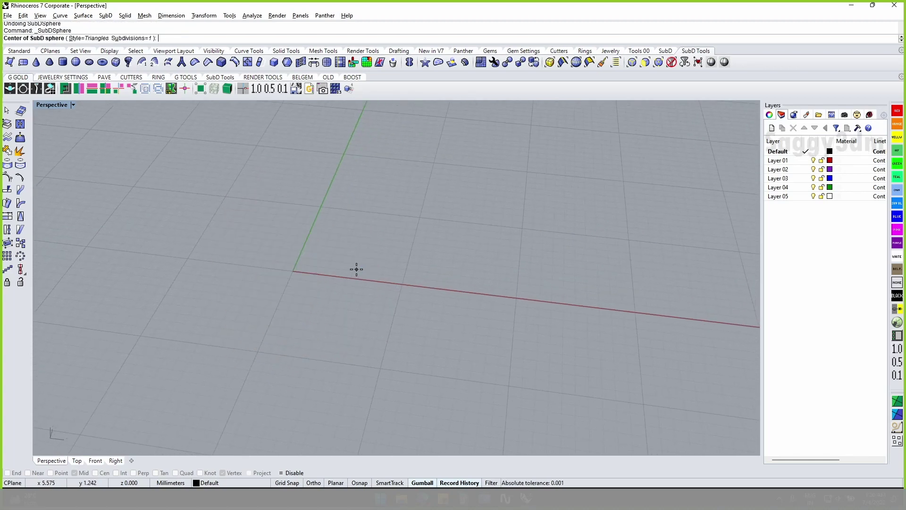
- Create a UV-style SubD sphere centred at the origin (0)
click(78, 39)
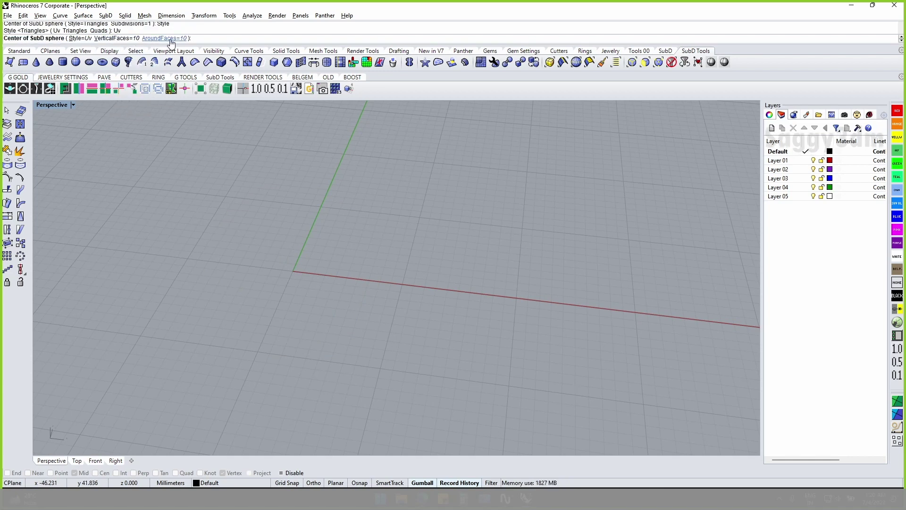
text(0)
key(Return)
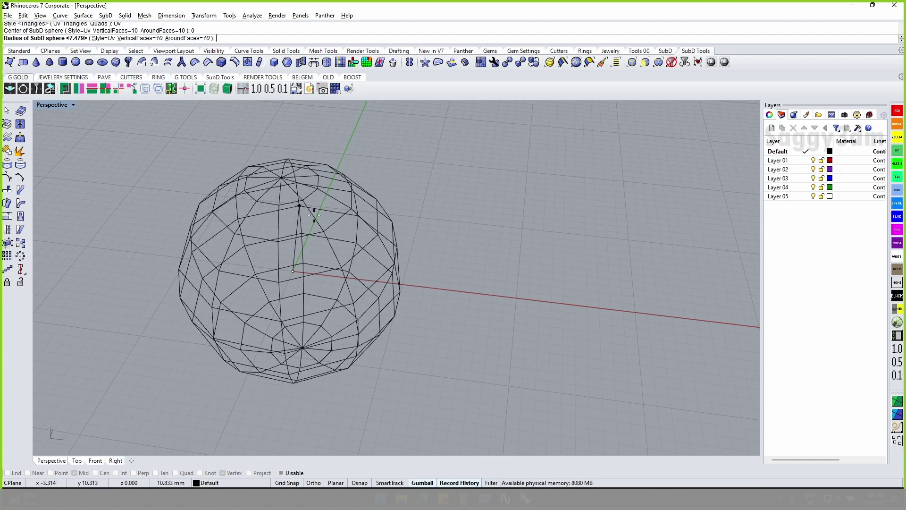
click(383, 259)
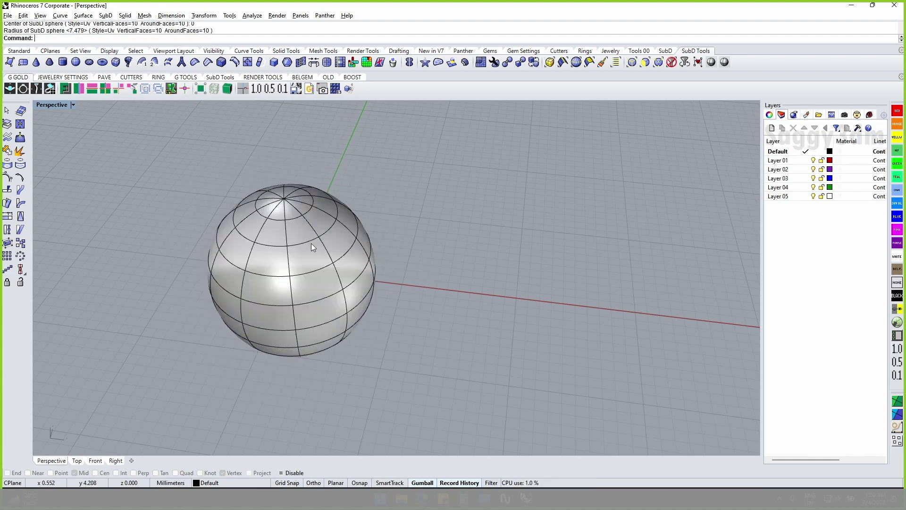
mouse_move(301, 311)
right_down()
mouse_move(295, 242)
mouse_move(299, 277)
mouse_move(296, 256)
right_up()
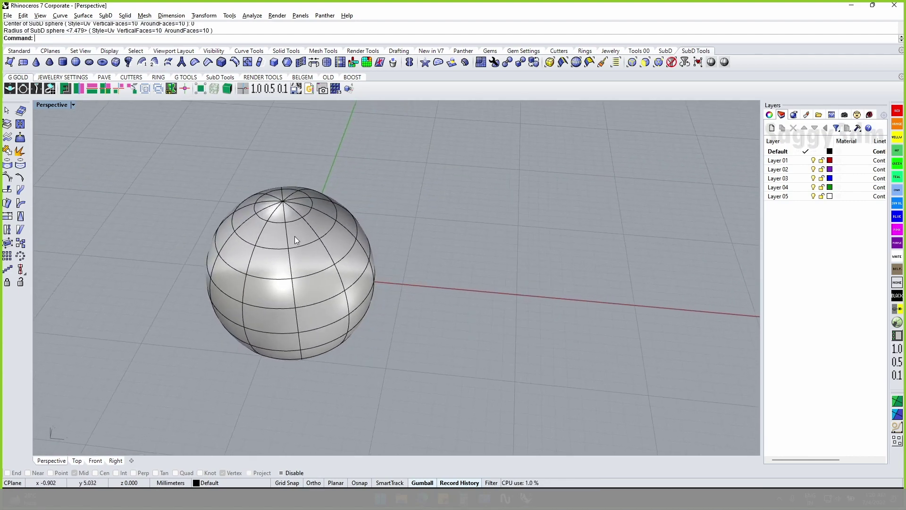
right_drag(309, 317, 299, 285)
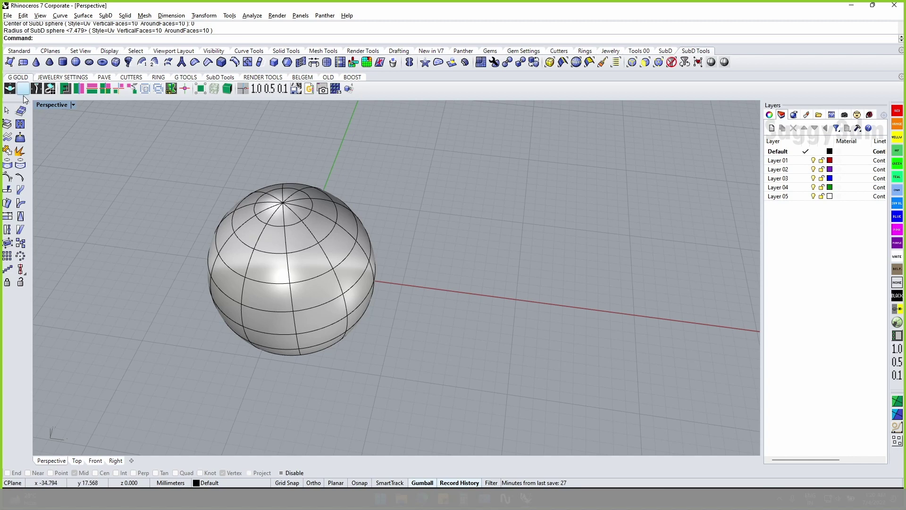
click(18, 51)
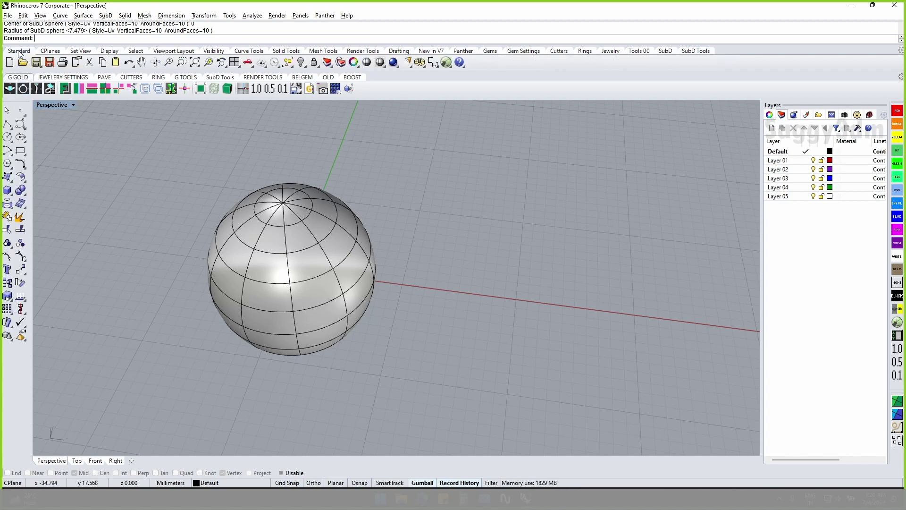
- Place a NURBS sphere beside the SubD sphere and gumball-scale it up
click(10, 193)
click(48, 195)
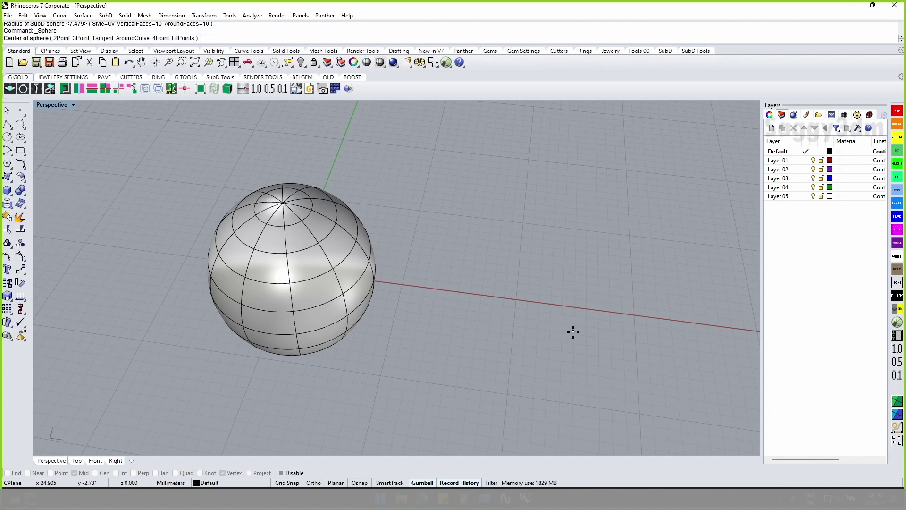
click(562, 306)
click(602, 327)
shift+right_drag(602, 327, 544, 315)
click(543, 314)
shift+drag(462, 290, 421, 284)
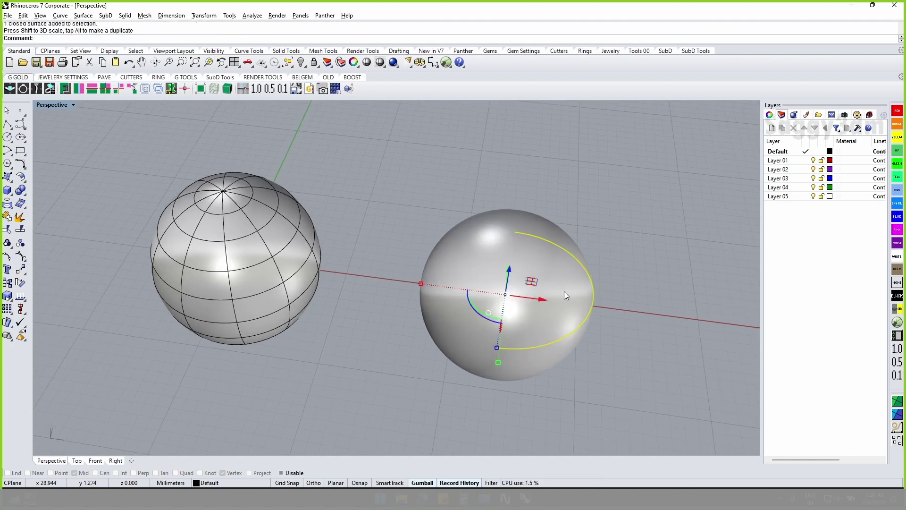
- Rebuild the NURBS sphere with 10 by 10 points
key(F10)
key(Escape)
right_drag(565, 327, 548, 288)
click(548, 285)
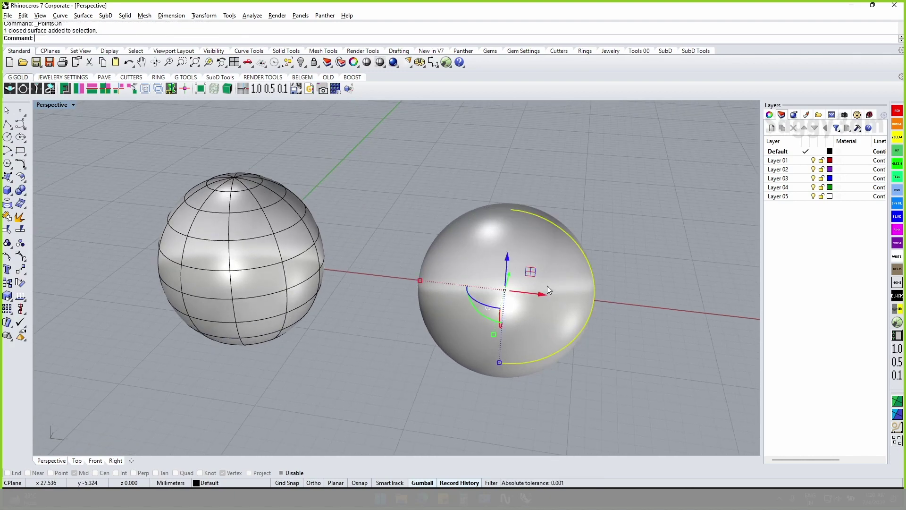
text(build)
key(Return)
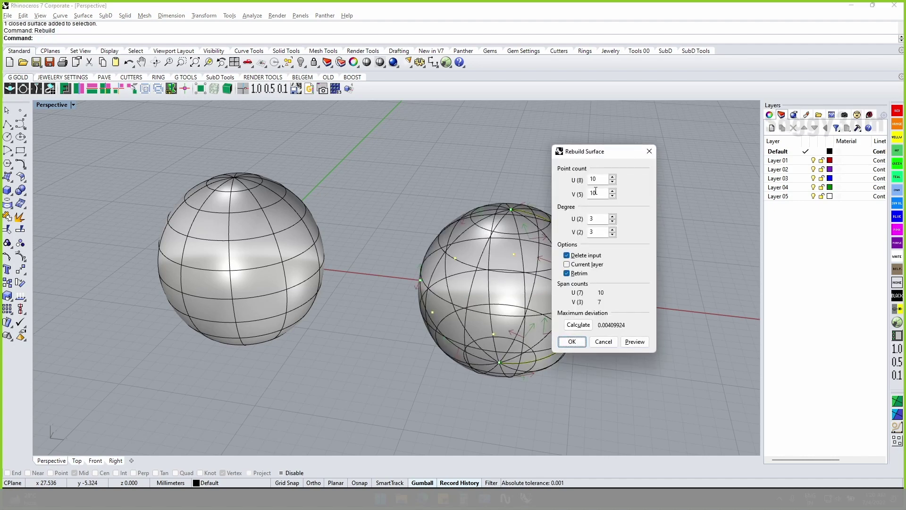
click(583, 342)
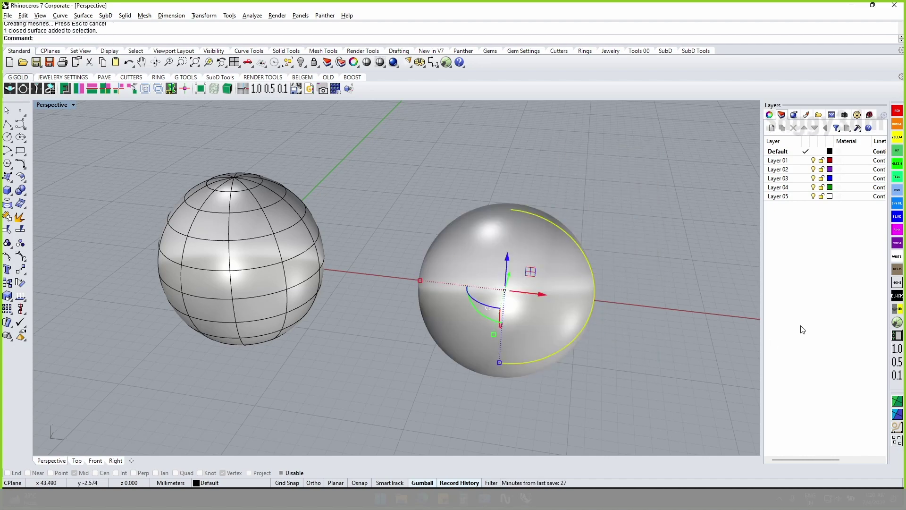
click(780, 115)
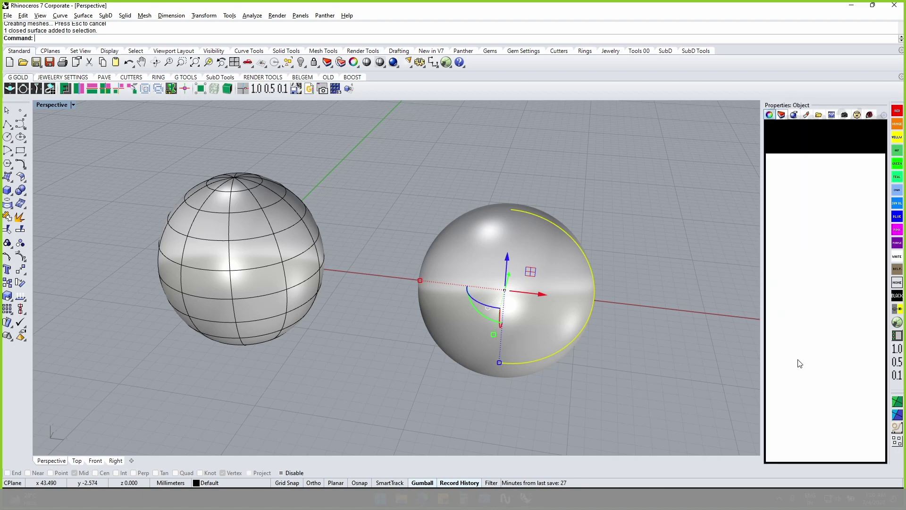
- Orbit to compare both spheres and select the SubD sphere on the left
click(647, 326)
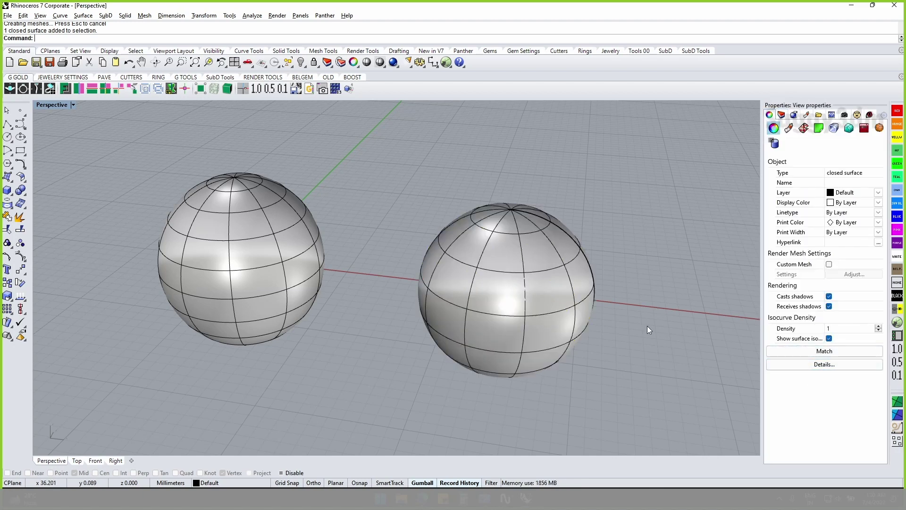
right_drag(647, 326, 353, 338)
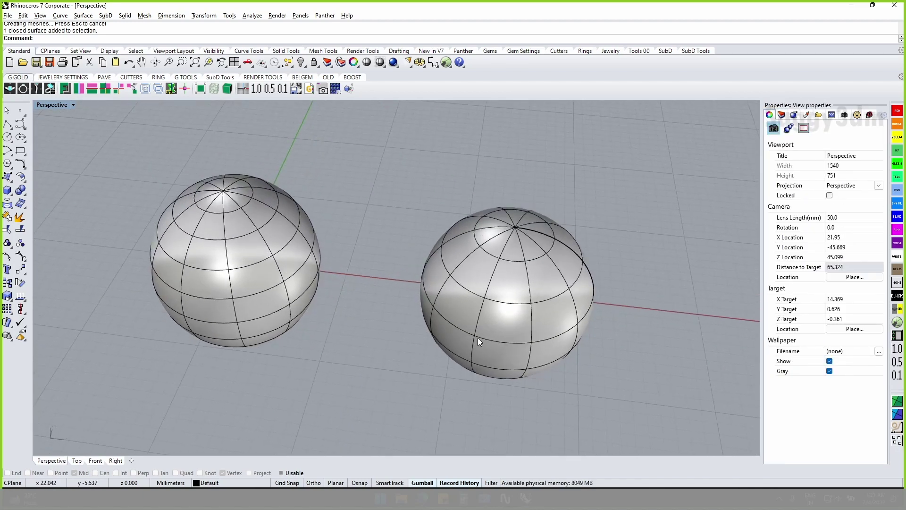
right_drag(296, 288, 548, 237)
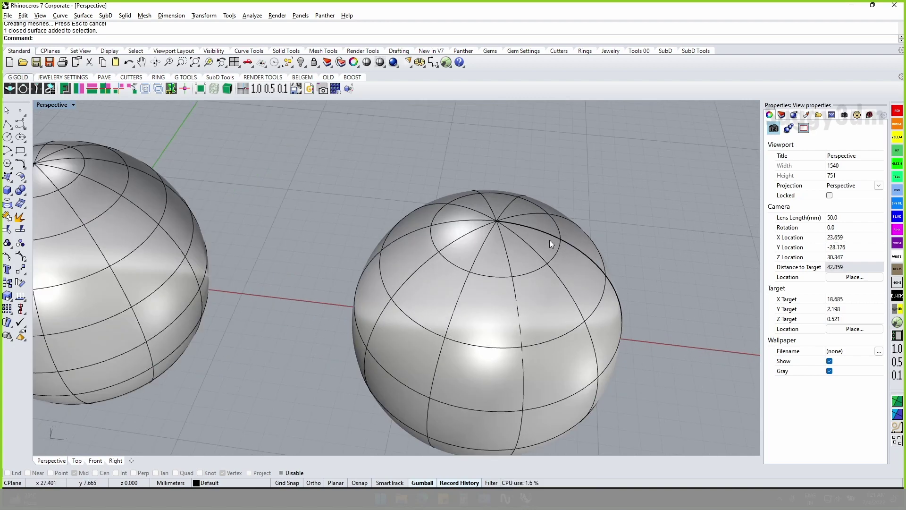
mouse_move(622, 301)
right_down()
mouse_move(228, 262)
mouse_move(420, 211)
right_up()
click(228, 263)
click(421, 211)
click(318, 214)
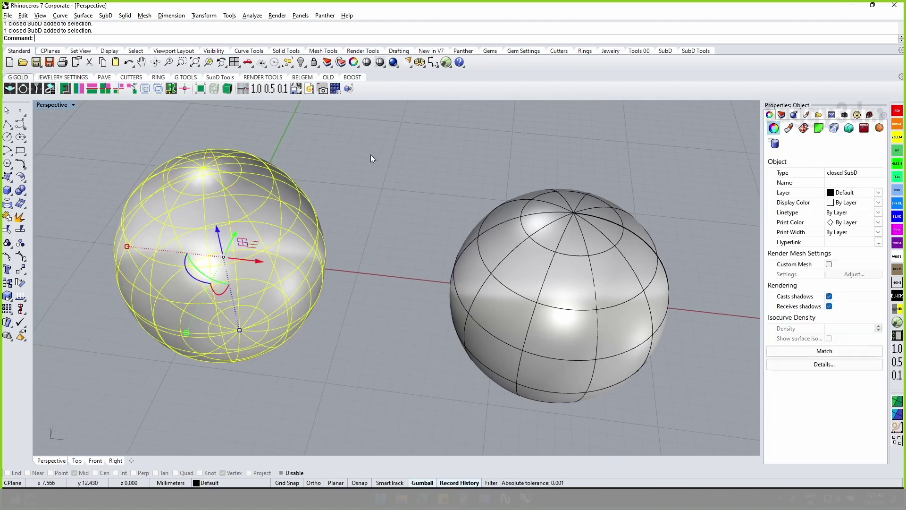
click(695, 51)
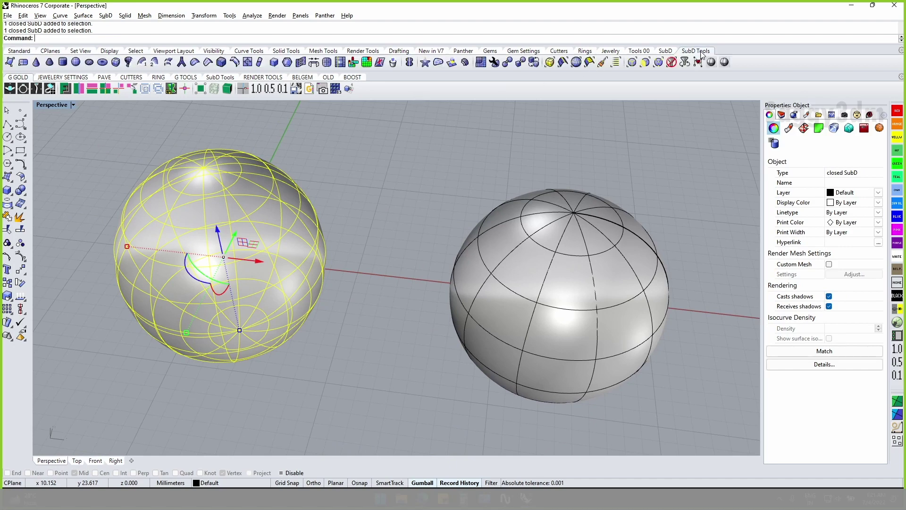
- Select a face ring on the SubD sphere, scale it outward and move it up
click(645, 62)
click(301, 238)
double_click(233, 287)
right_drag(230, 290, 89, 240)
drag(89, 240, 67, 242)
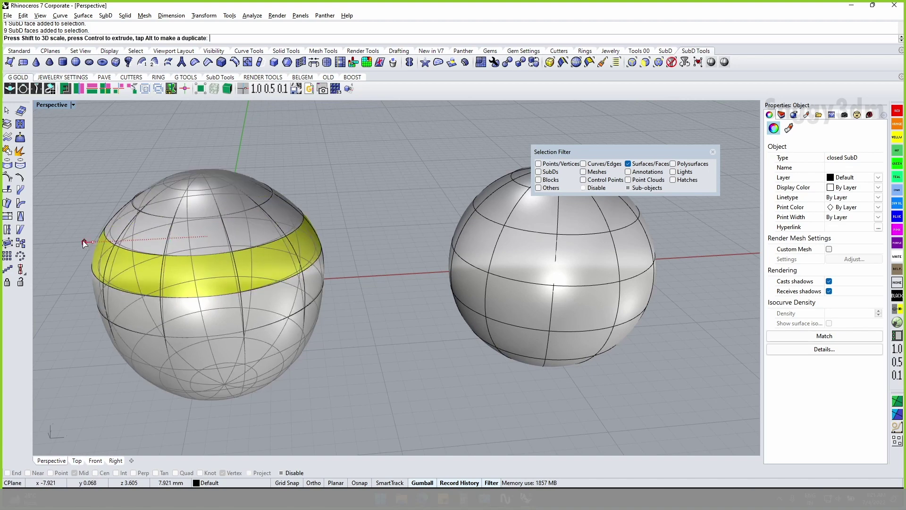
mouse_move(203, 203)
mouse_down()
mouse_move(202, 159)
mouse_move(356, 287)
mouse_up()
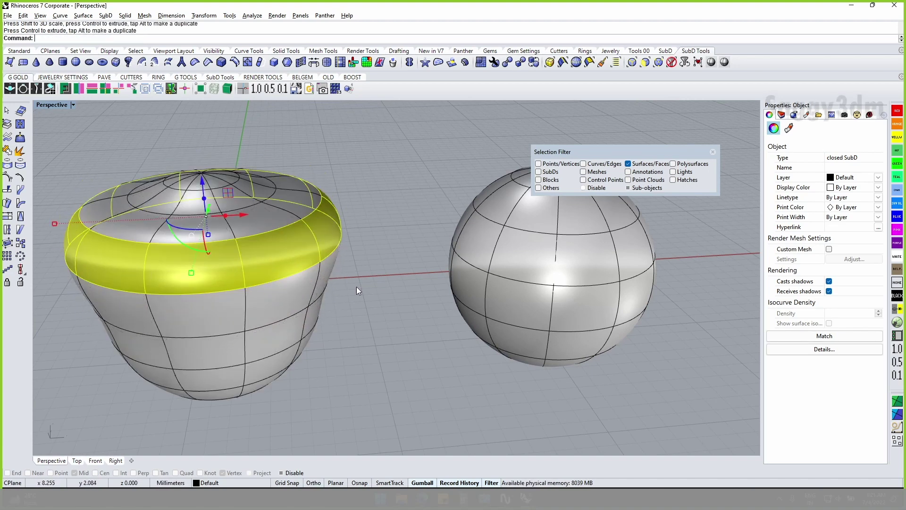
click(355, 305)
- Close the Selection Filter and delete both spheres
right_drag(355, 306, 328, 317)
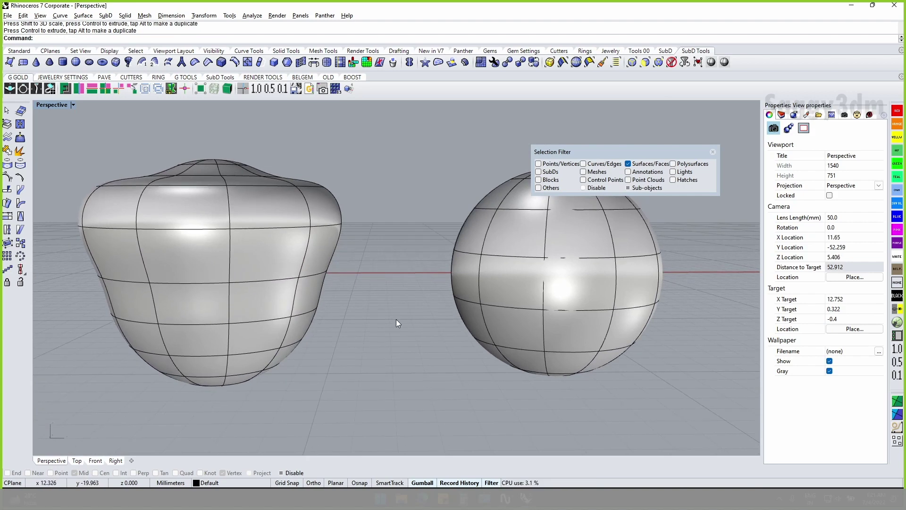
right_drag(396, 319, 727, 159)
click(713, 152)
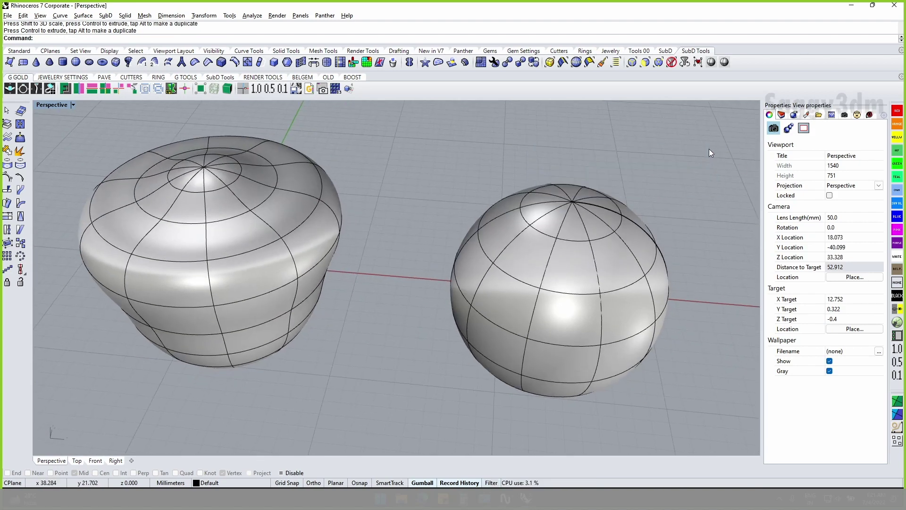
click(236, 207)
shift+click(548, 250)
key(Delete)
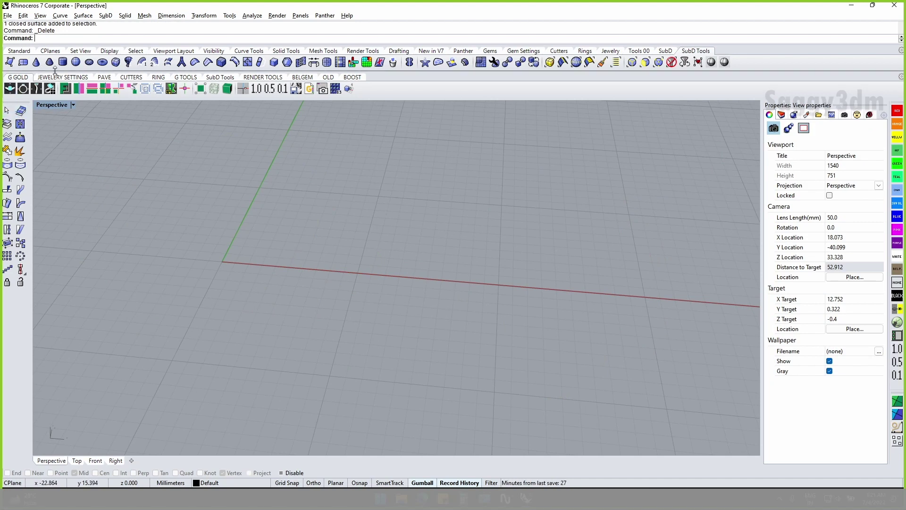
click(76, 62)
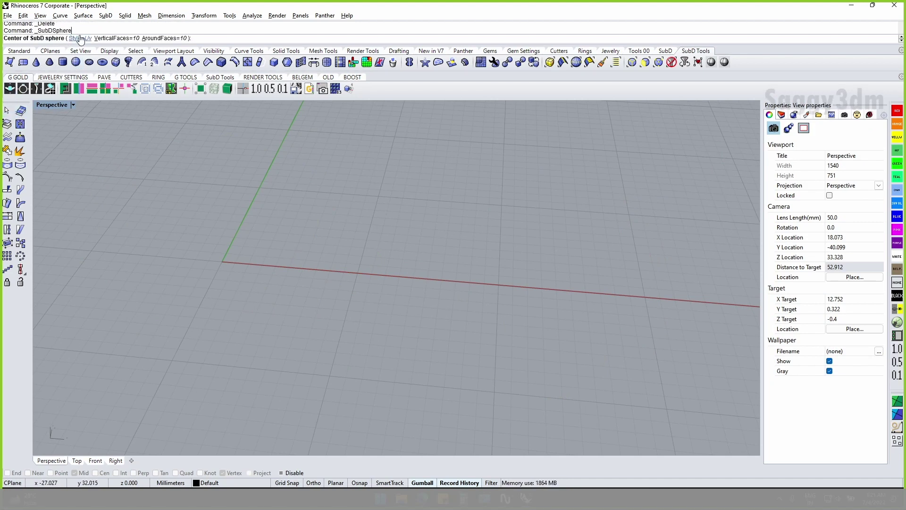
click(80, 38)
click(89, 38)
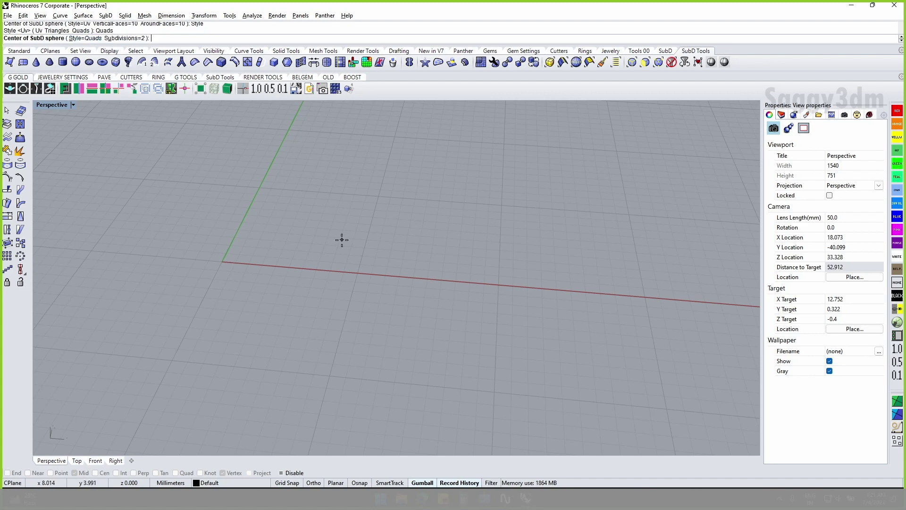
click(222, 261)
text(0)
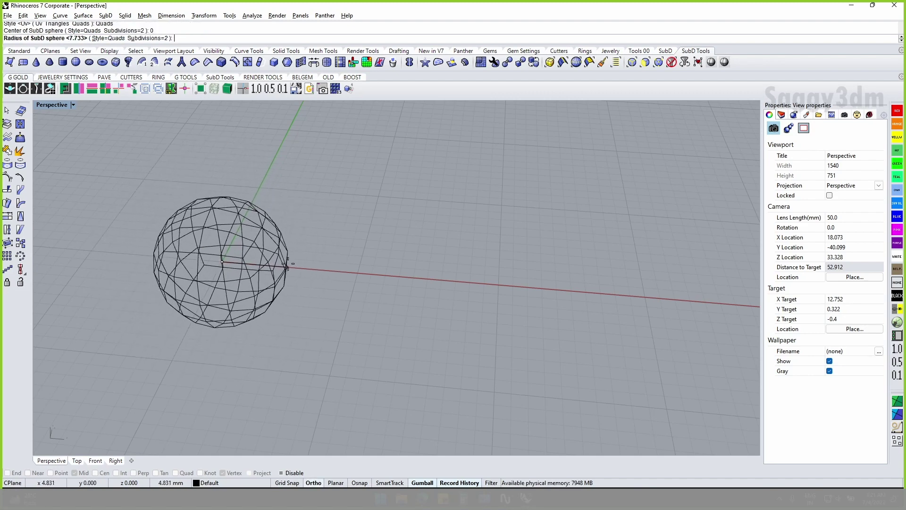
click(285, 282)
scroll(345, 269, up, 3)
click(345, 268)
key(Delete)
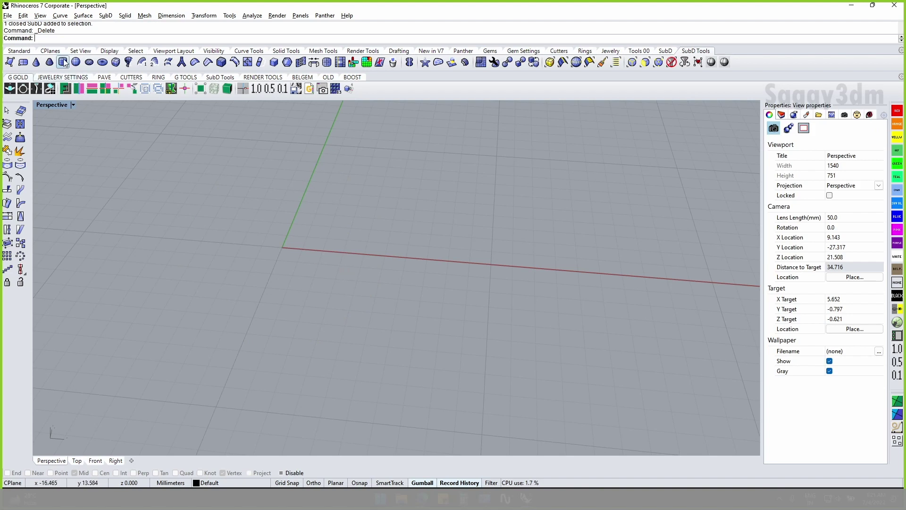
click(89, 63)
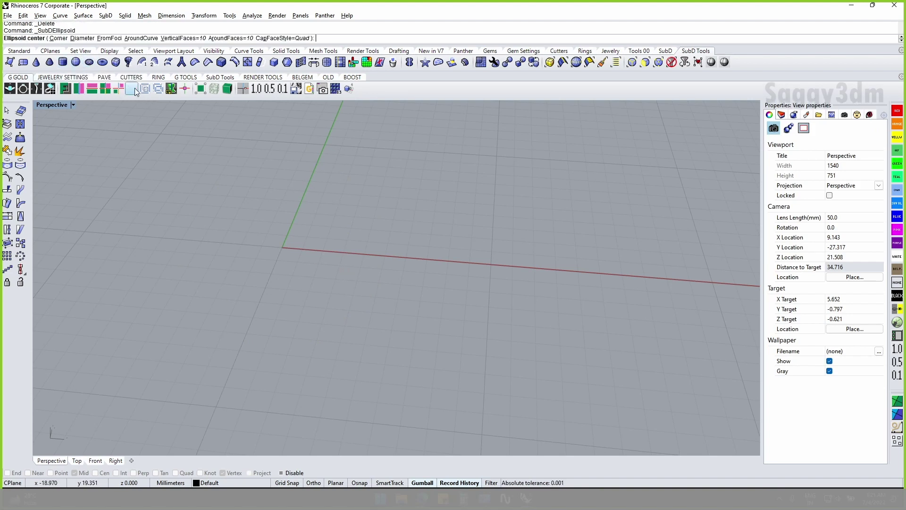
text(0)
key(Return)
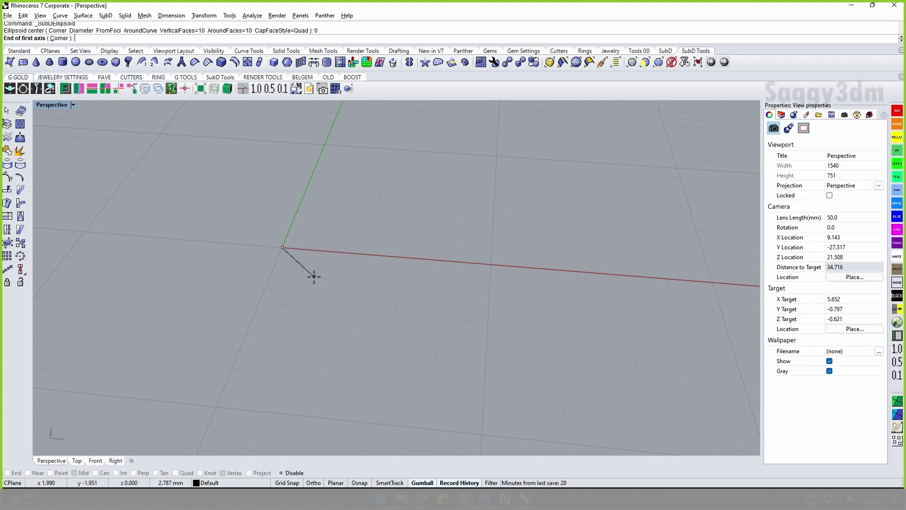
click(404, 257)
click(278, 213)
click(297, 200)
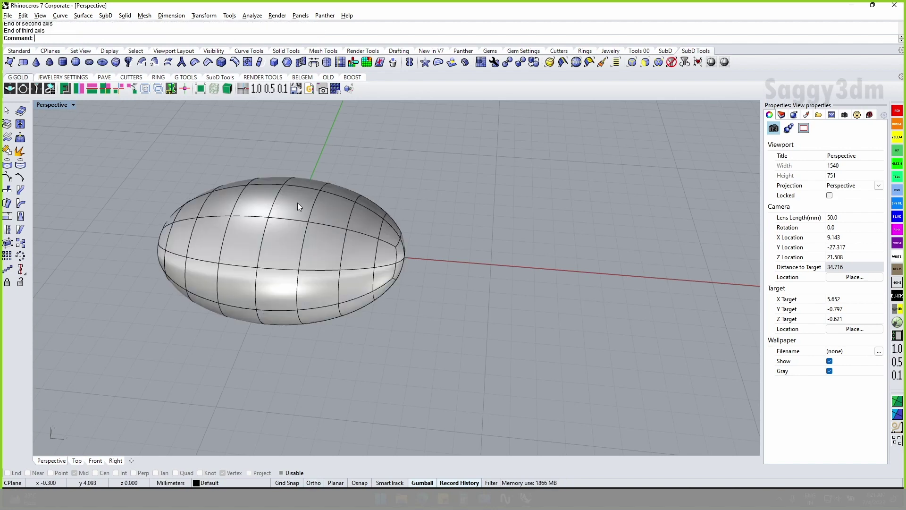
key(ctrl+z)
key(Return)
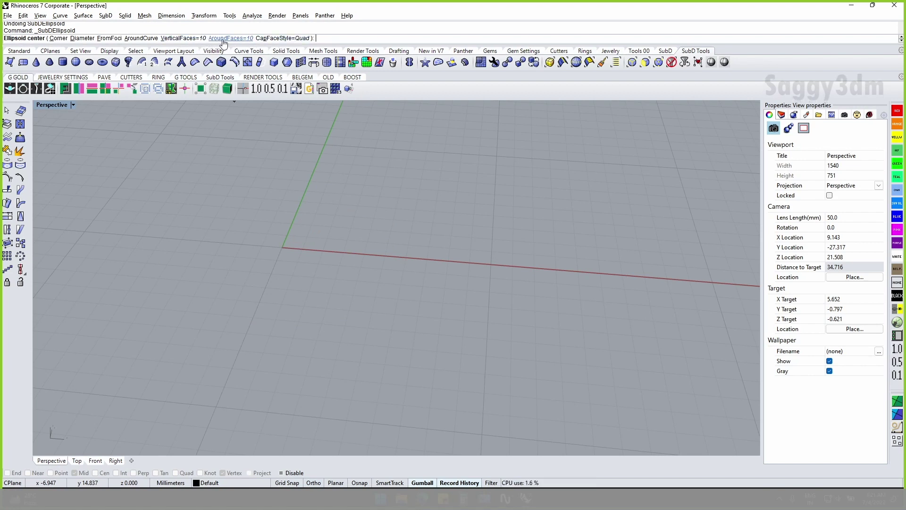
key(Escape)
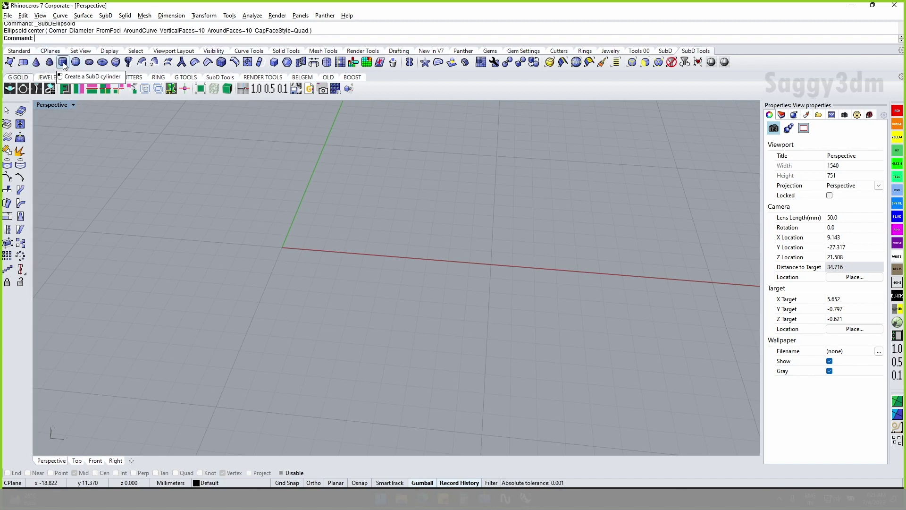
- Create a SubD cylinder at the origin with 4 around faces, 17.711 diameter and 14.970 height
click(64, 63)
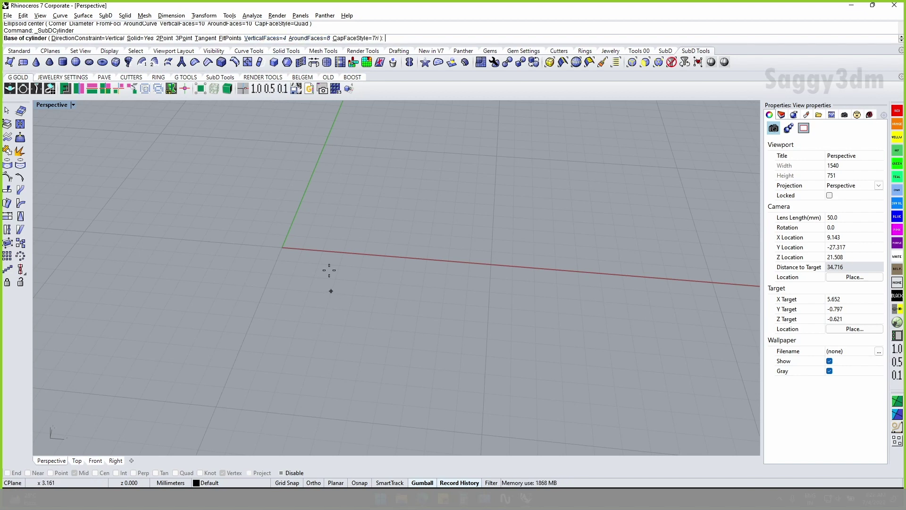
click(300, 40)
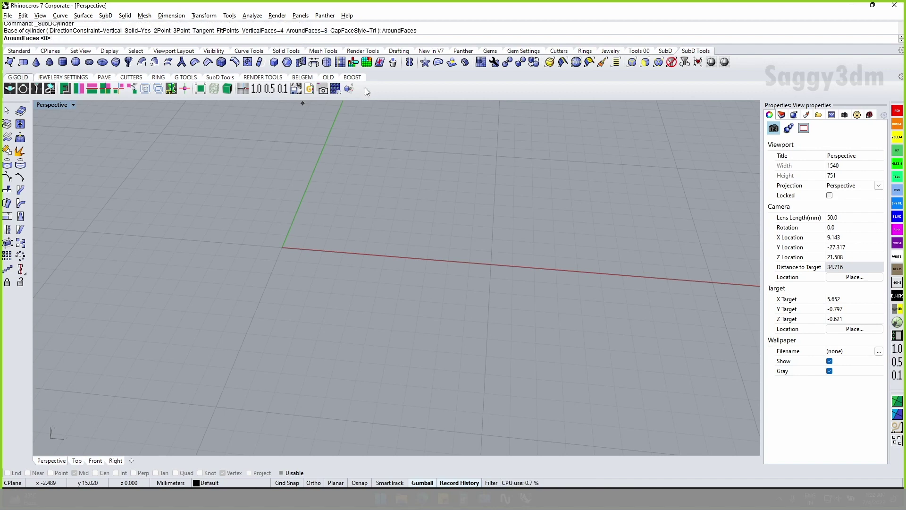
text(4)
key(Return)
text(0)
key(Return)
scroll(364, 136, down, 3)
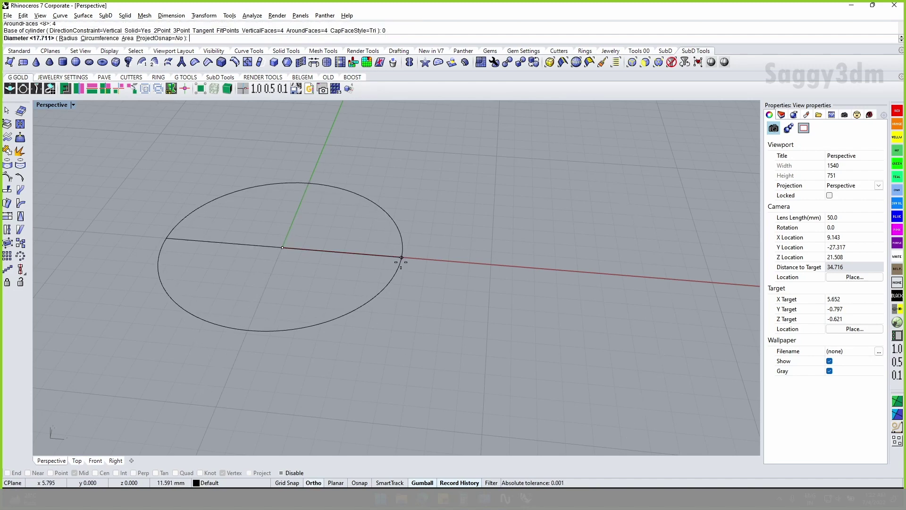
click(401, 259)
scroll(371, 222, down, 2)
click(357, 146)
- Orbit around the SubD cylinder to inspect it, then select and delete it
mouse_move(338, 194)
right_down()
mouse_move(346, 176)
mouse_move(342, 202)
right_up()
mouse_move(341, 234)
right_down()
mouse_move(347, 251)
mouse_move(362, 246)
right_up()
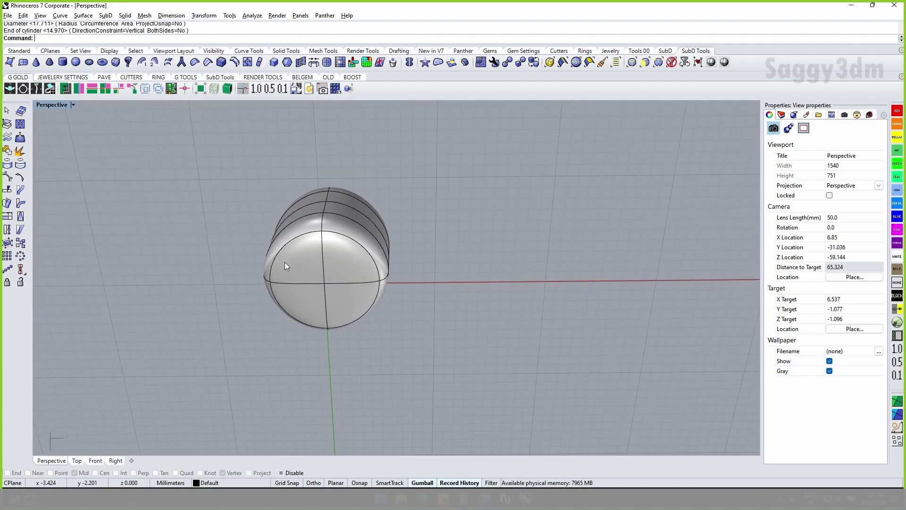
right_drag(365, 303, 351, 152)
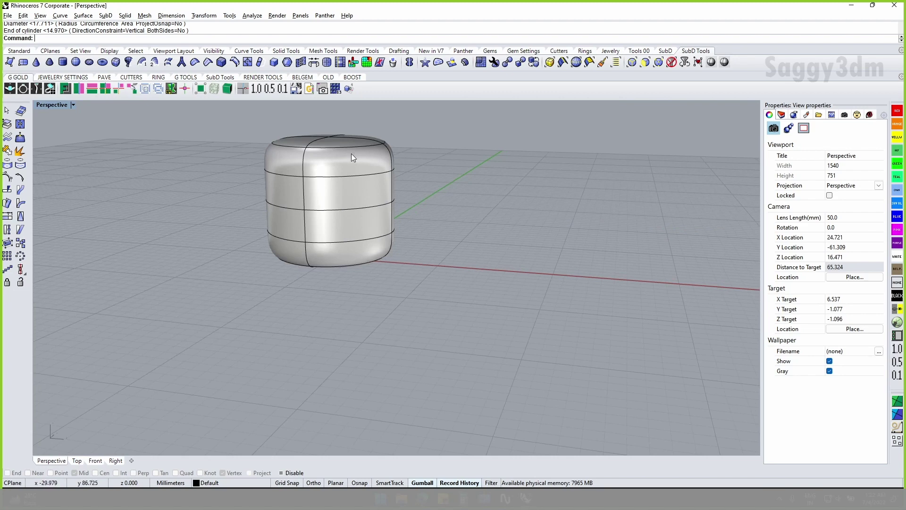
click(368, 226)
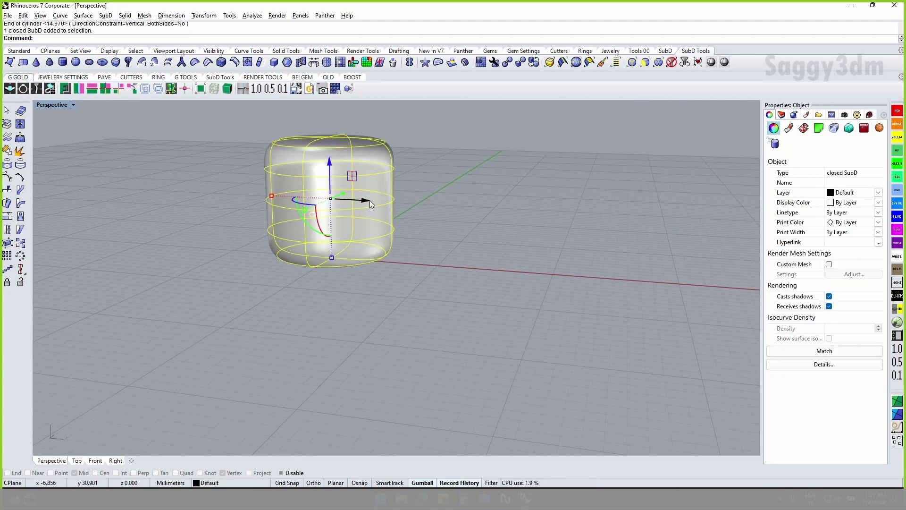
key(Delete)
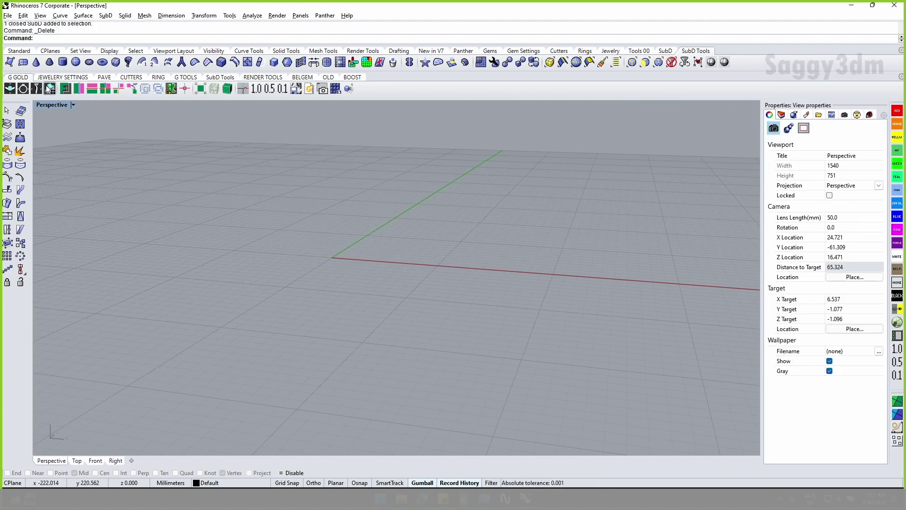
click(144, 89)
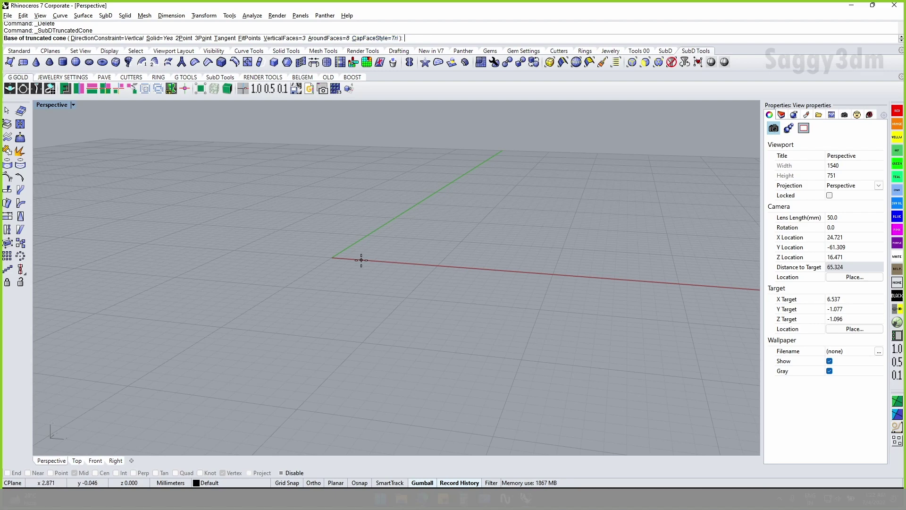
text(0)
key(Return)
click(384, 248)
click(378, 173)
right_drag(397, 182, 357, 228)
mouse_move(327, 203)
right_down()
mouse_move(350, 132)
mouse_move(347, 279)
mouse_move(377, 358)
right_up()
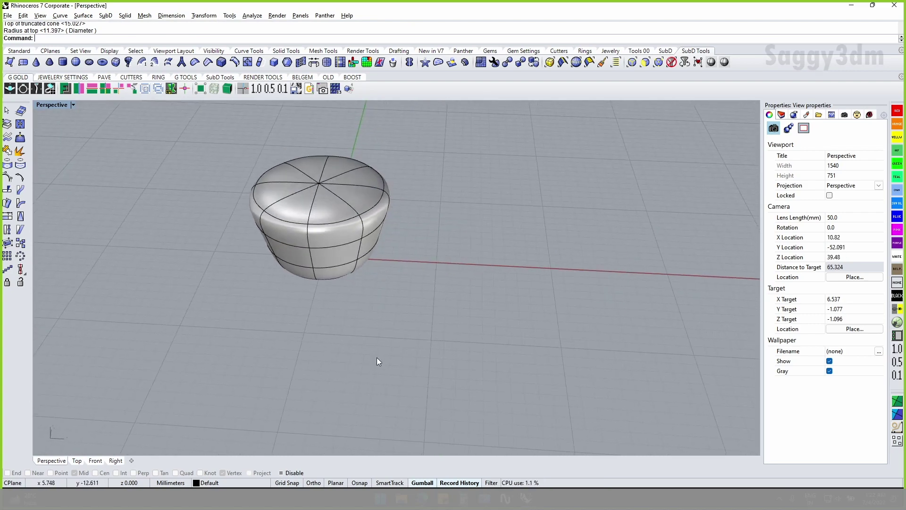
click(380, 230)
click(446, 256)
right_click(447, 257)
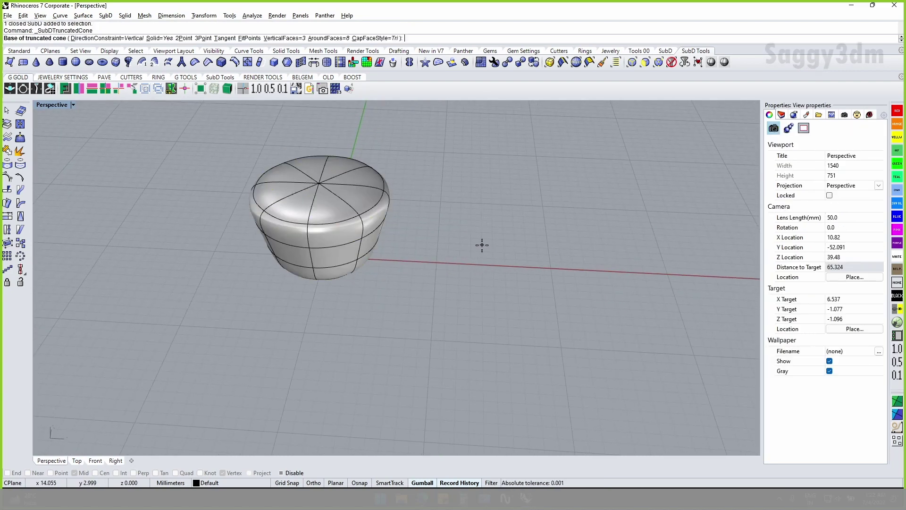
right_drag(482, 245, 399, 117)
click(381, 41)
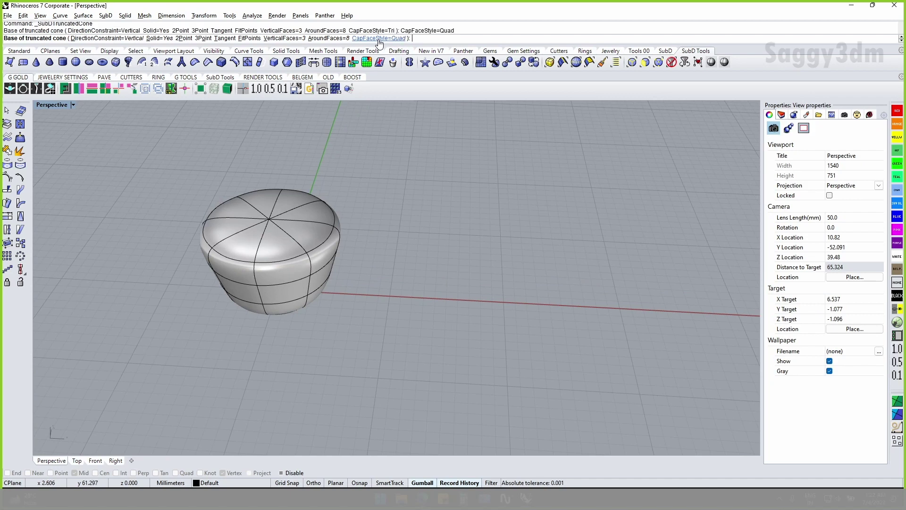
click(489, 304)
click(524, 298)
click(522, 213)
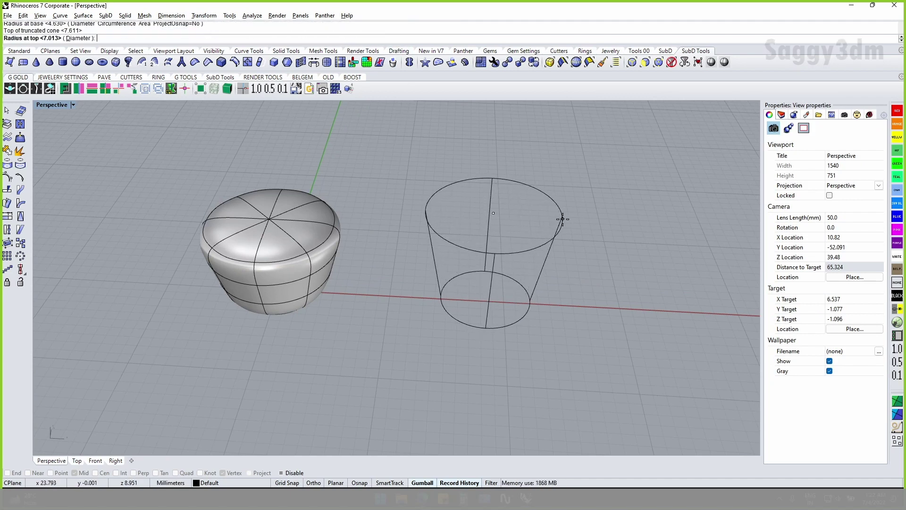
click(550, 217)
mouse_move(486, 247)
right_down()
mouse_move(482, 140)
mouse_move(471, 344)
mouse_move(470, 324)
mouse_move(498, 293)
mouse_move(432, 293)
right_up()
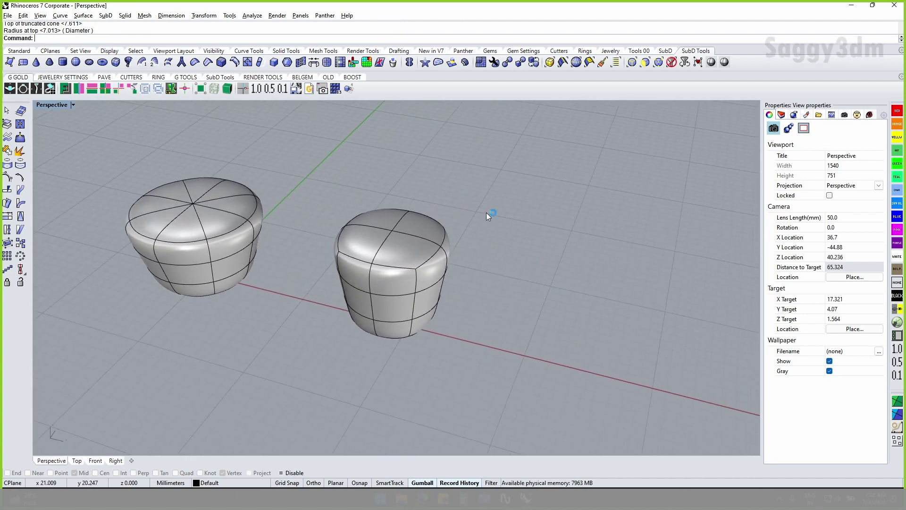
right_click(486, 213)
click(387, 38)
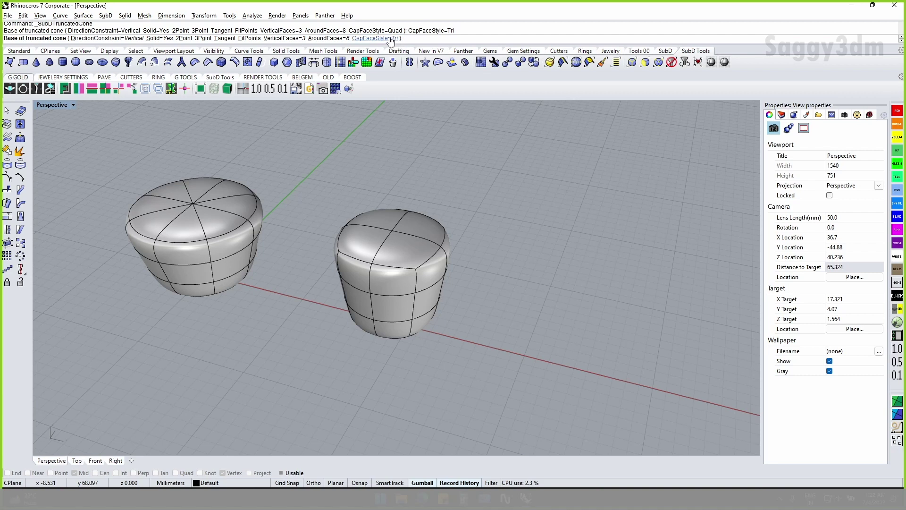
click(390, 39)
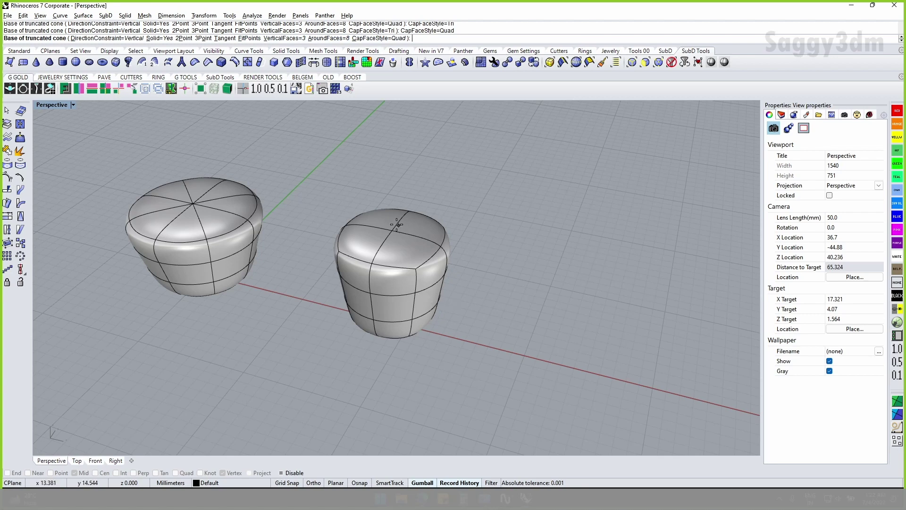
right_drag(404, 319, 402, 270)
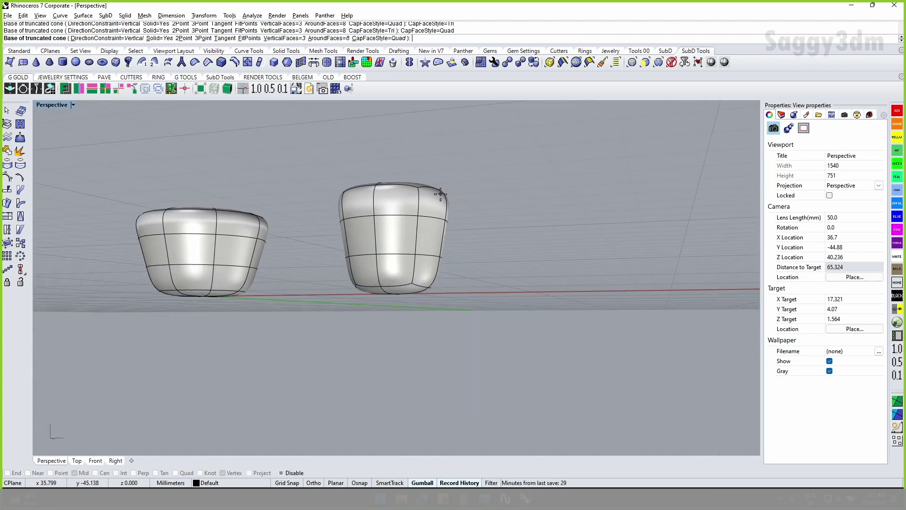
key(Escape)
drag(527, 210, 108, 370)
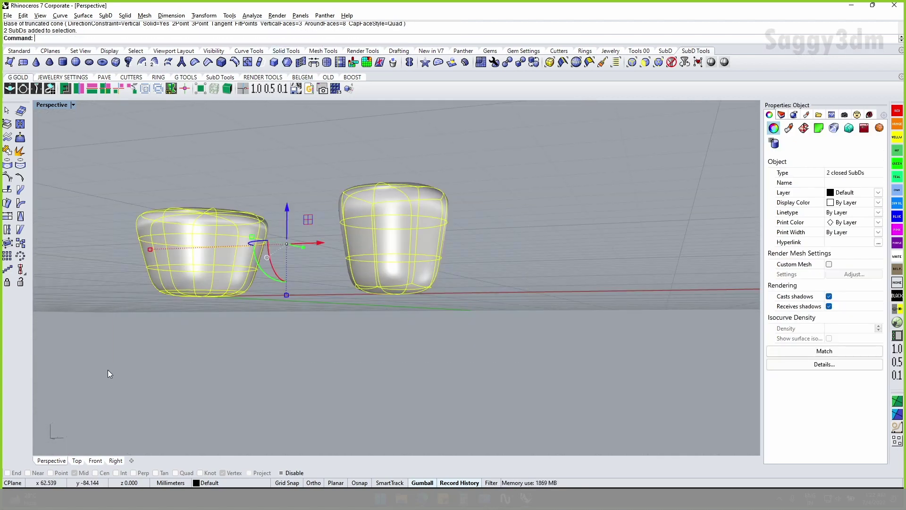
right_drag(108, 370, 293, 344)
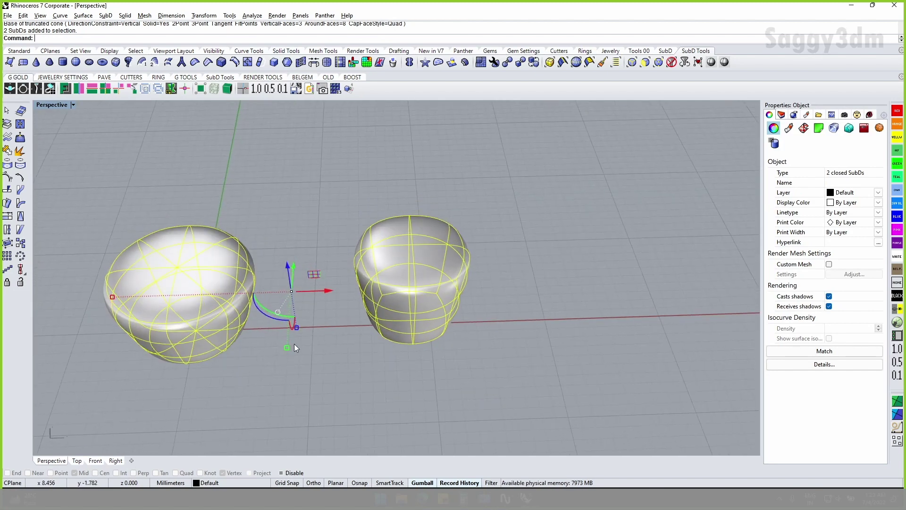
key(Delete)
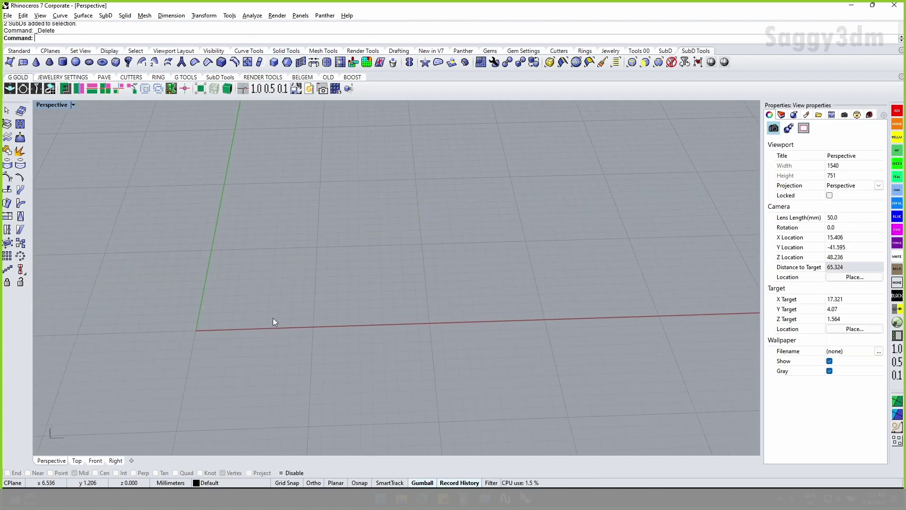
- Abandon a SubD cone, then create a SubD torus centred at the origin with both radii
click(37, 62)
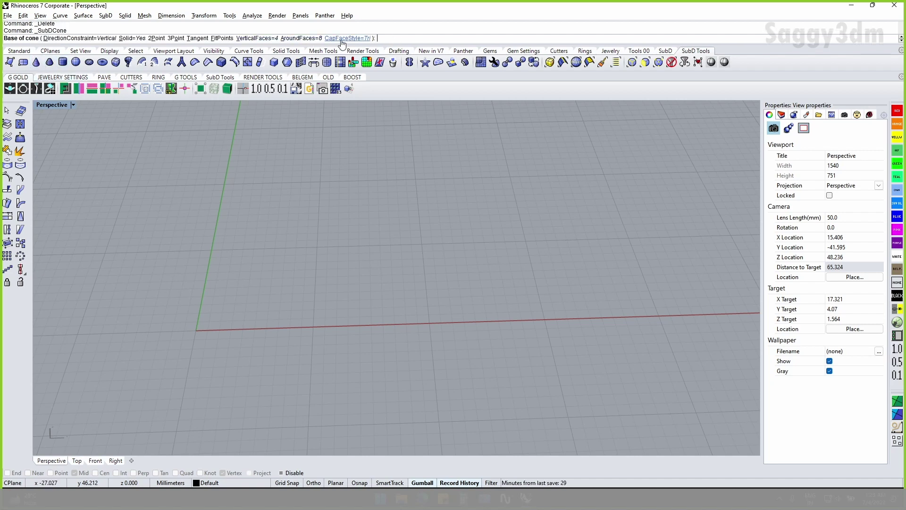
key(Escape)
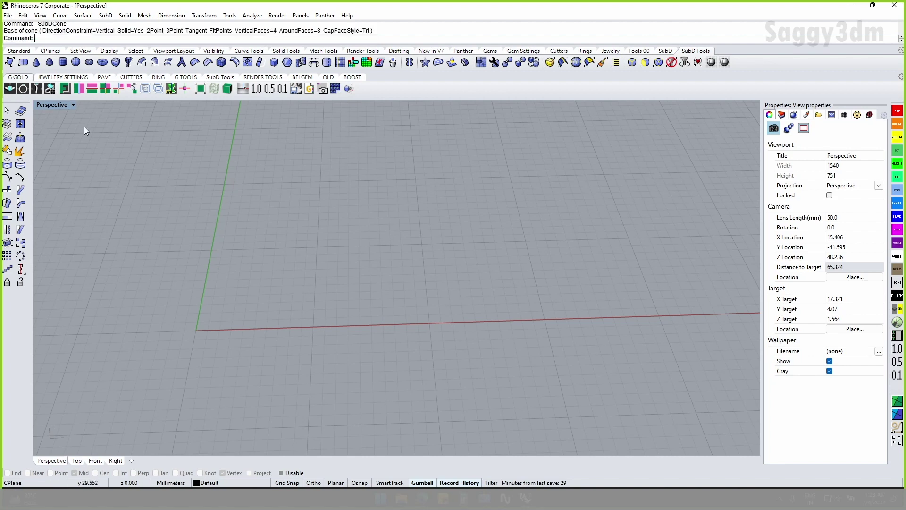
click(103, 64)
scroll(312, 284, down, 1)
scroll(319, 293, down, 2)
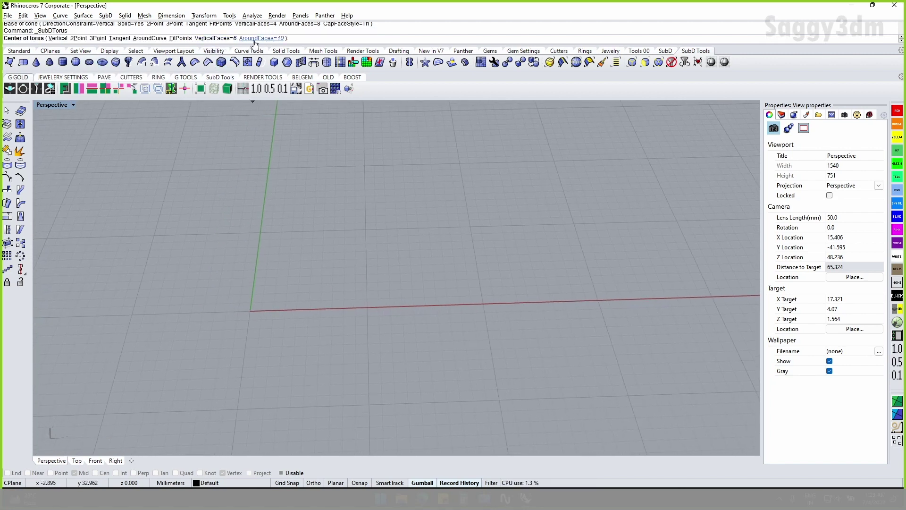
text(0)
key(Return)
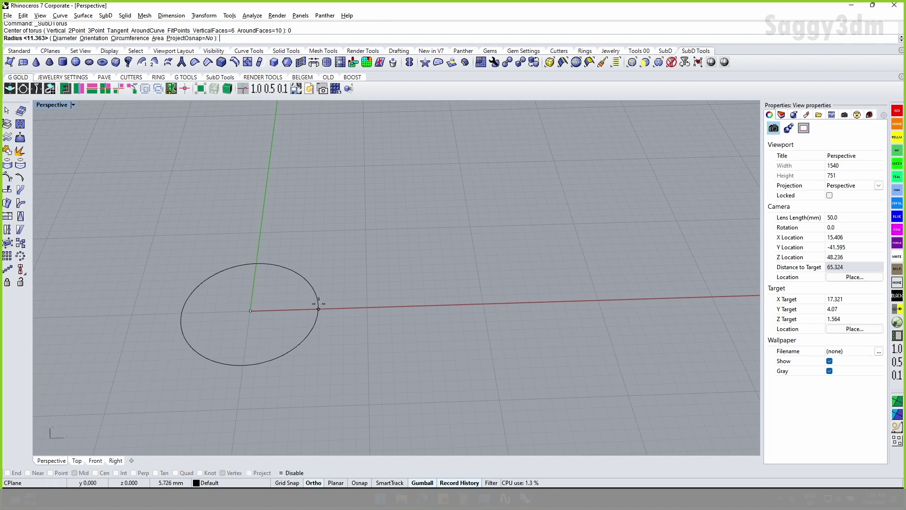
click(329, 309)
click(307, 307)
- Orbit around the torus, limit selection to faces only, and pick one torus face
mouse_move(347, 285)
right_down()
mouse_move(280, 264)
mouse_move(315, 306)
mouse_move(406, 302)
right_up()
scroll(316, 307, up, 3)
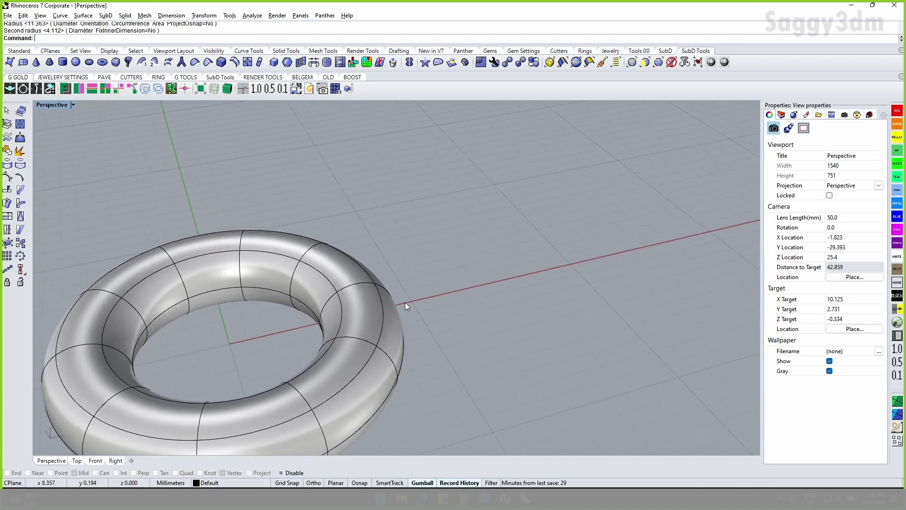
click(640, 67)
click(308, 295)
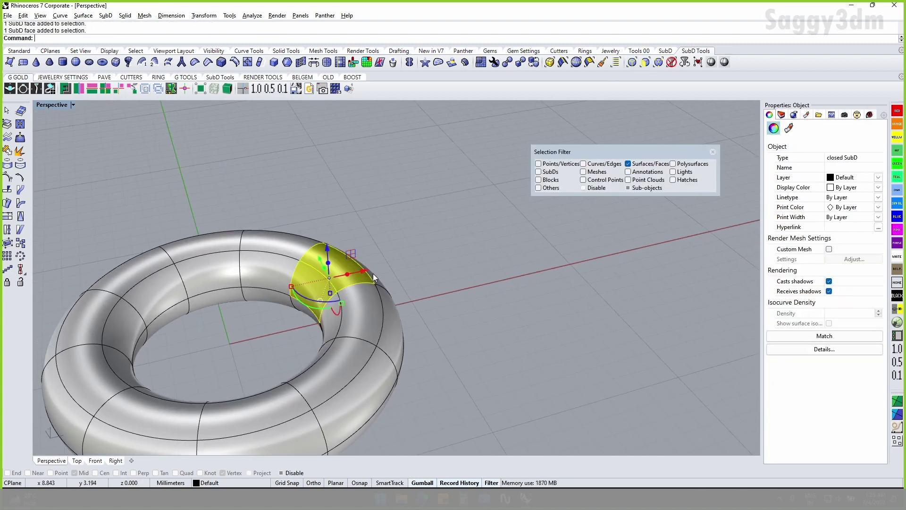
- Orbit to a top-down view, clear the selection, and start picking the torus's top faces
right_drag(372, 273, 364, 262)
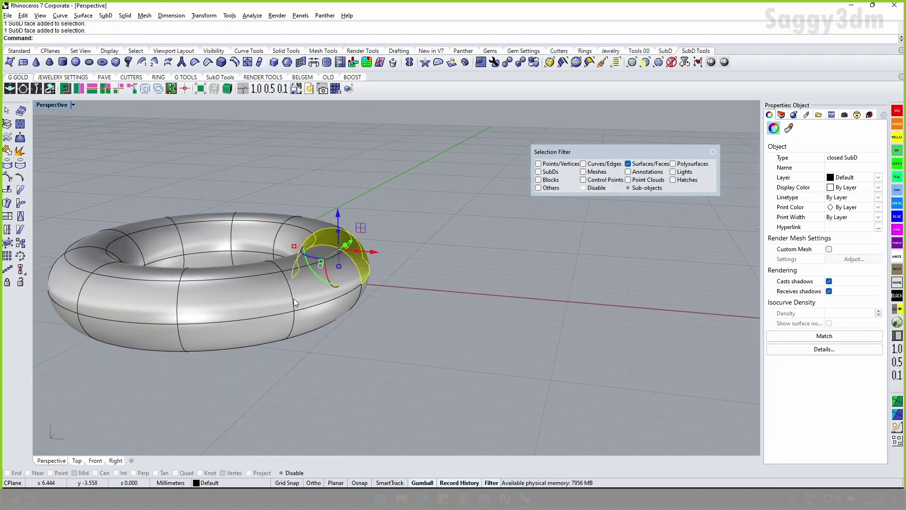
right_drag(330, 212, 325, 339)
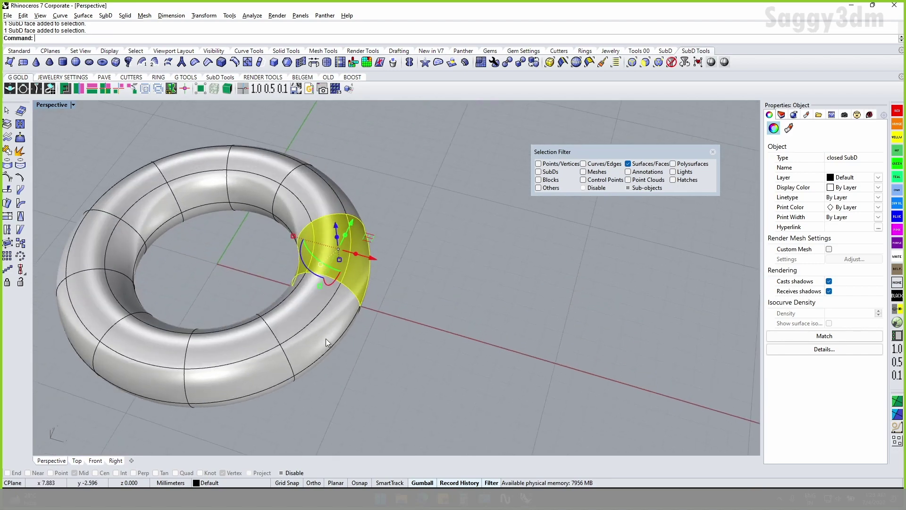
key(Escape)
click(314, 322)
shift+click(336, 269)
shift+click(316, 222)
shift+click(217, 198)
- Complete the ring of top faces around the torus, then undo the SubD torus
shift+click(173, 214)
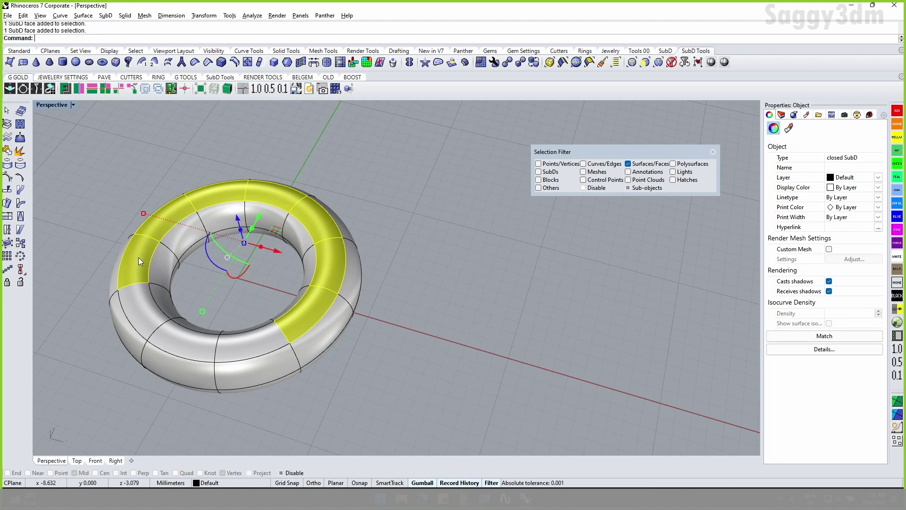
shift+click(138, 256)
click(179, 350)
shift+click(263, 340)
shift+click(175, 347)
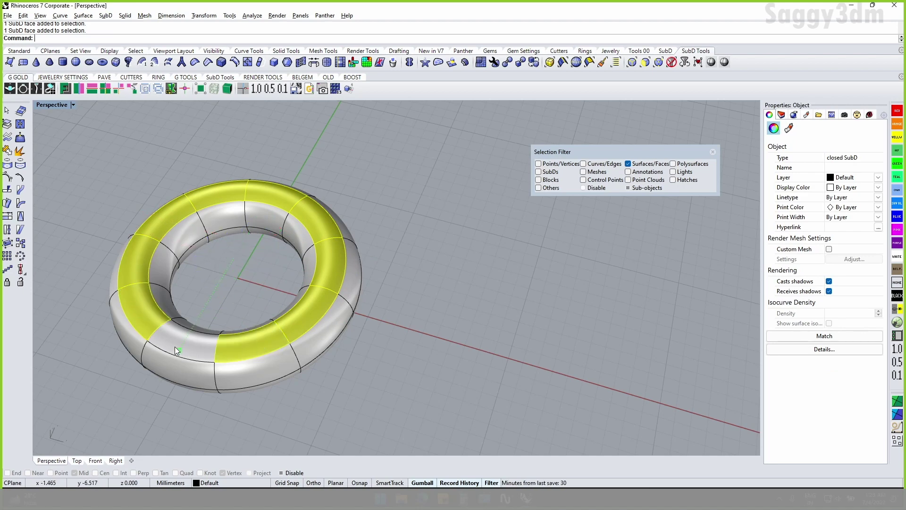
right_drag(282, 305, 286, 308)
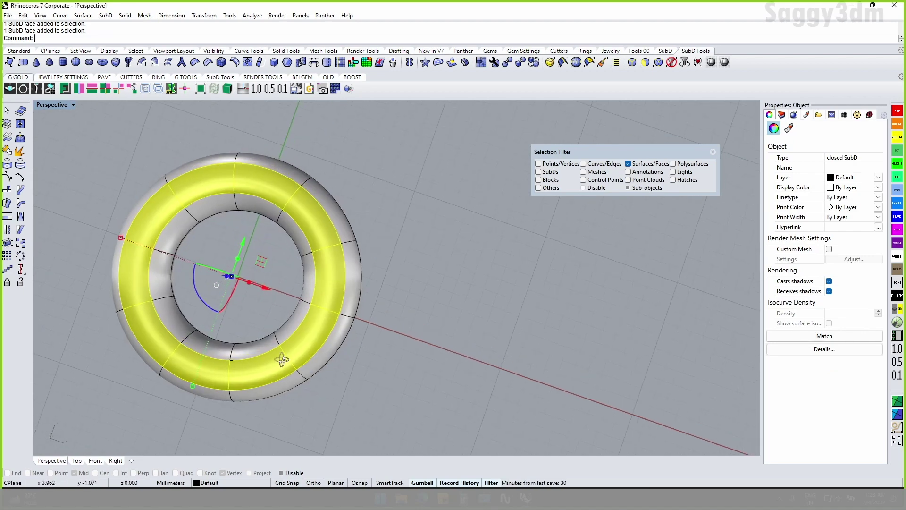
key(ctrl+z)
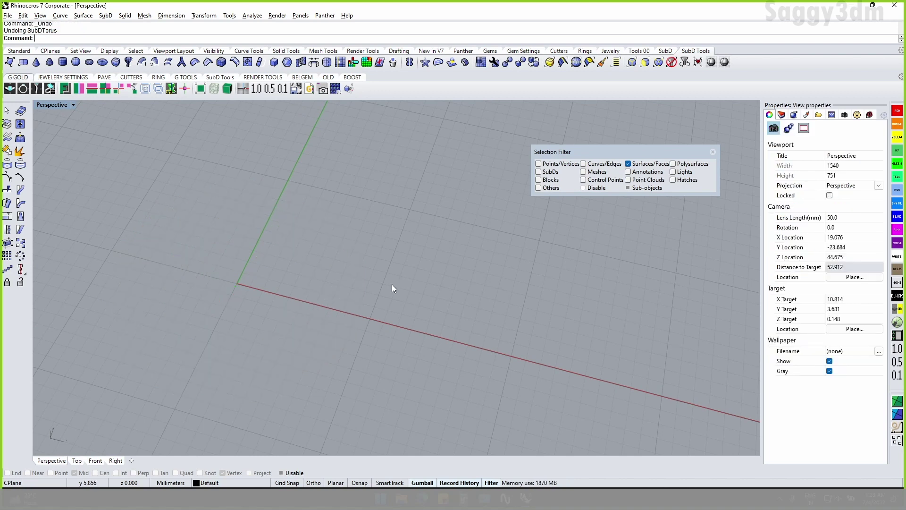
- Close the Selection Filter floating panel
click(713, 152)
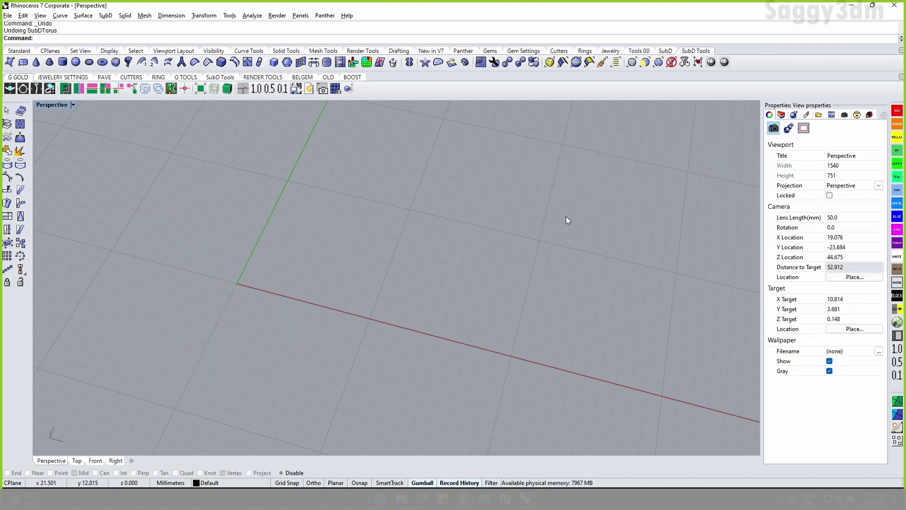